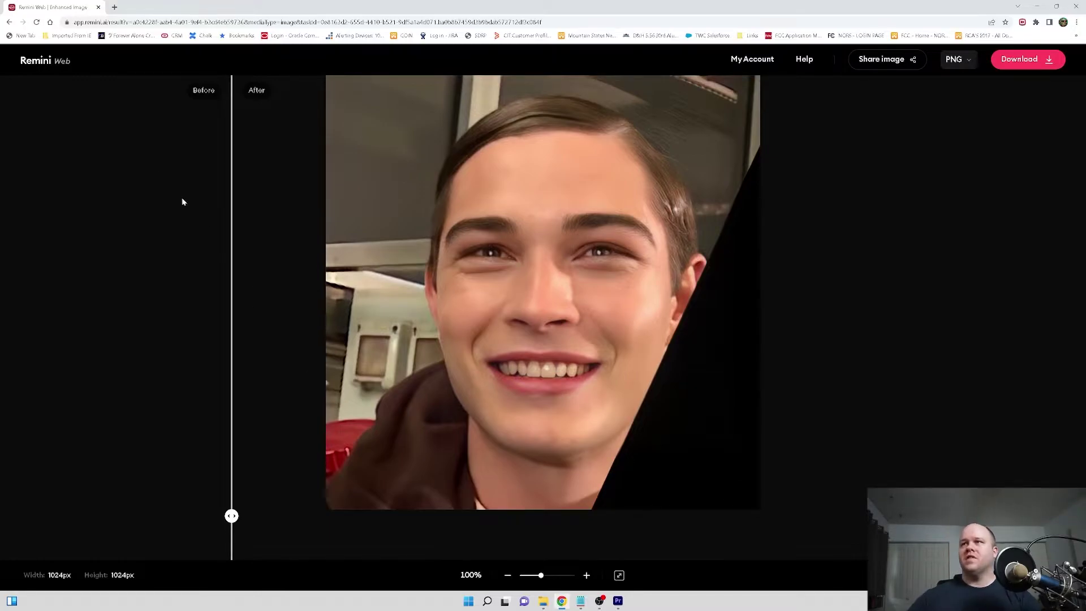
Step: Return to the Remini Web home page and compare the sample portrait before and after enhancement
left_click(48, 60)
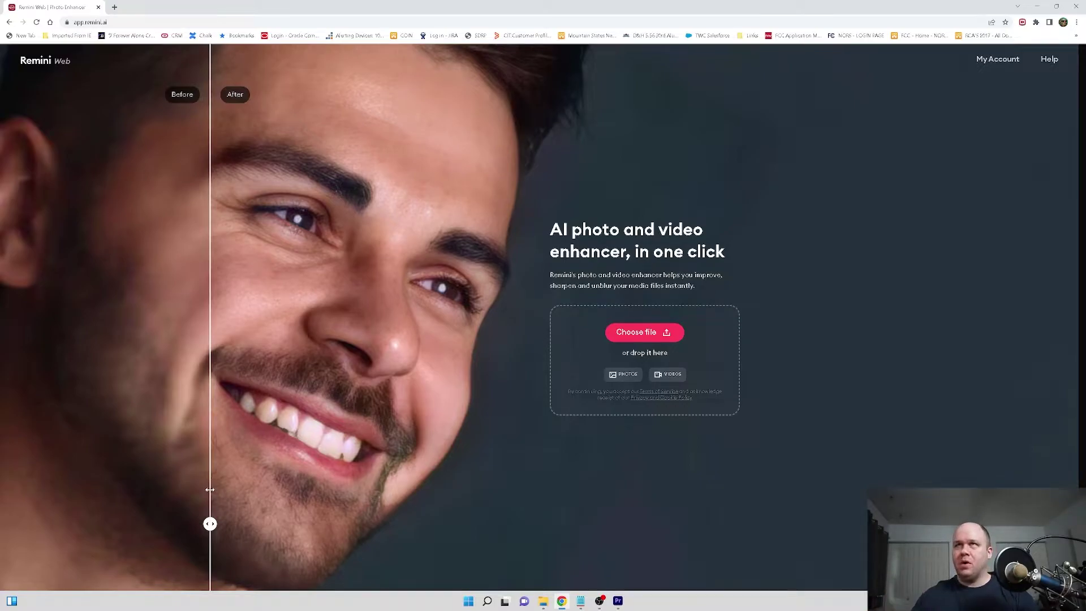
left_click_drag(210, 490, 563, 588)
mouse_move(563, 603)
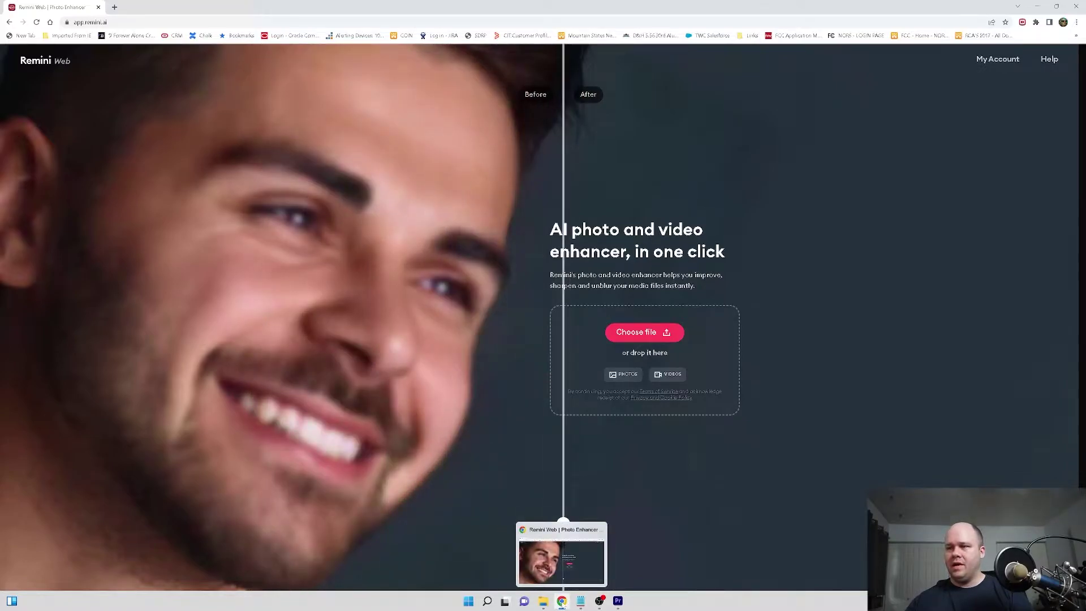
left_click_drag(564, 509, 554, 554)
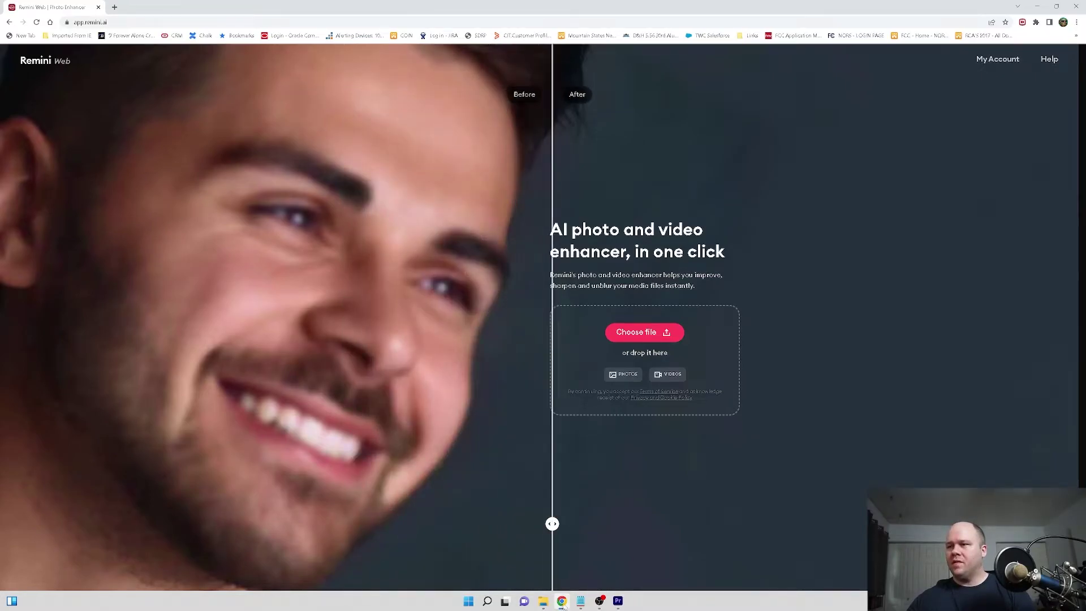
Step: Switch to File Explorer and look through the extracted face images in the aligned folder under workspace and data_src
left_click(562, 601)
scroll(422, 284, "up", 10)
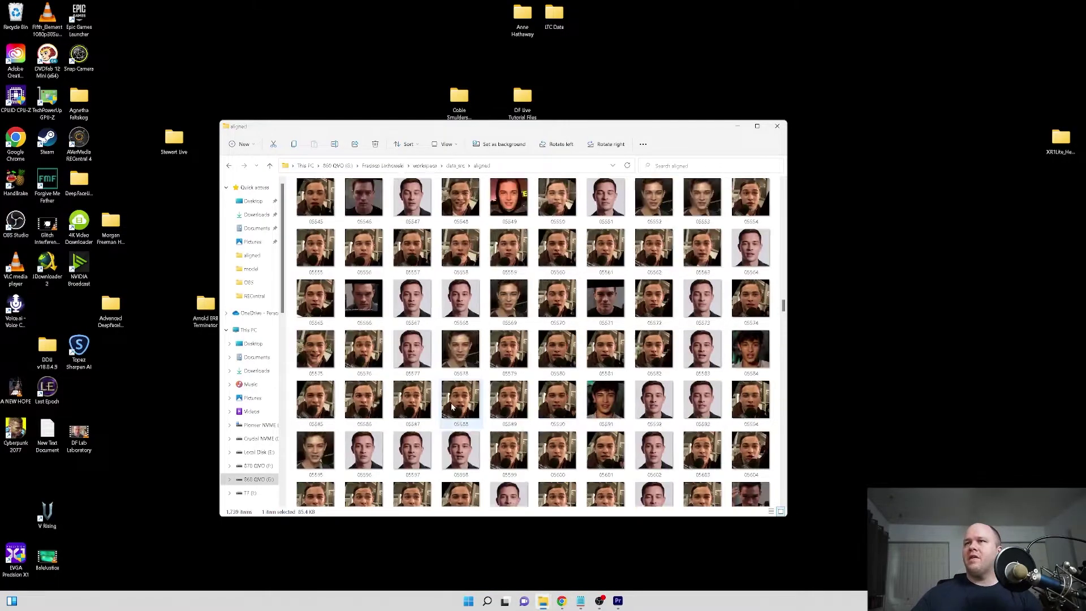
scroll(422, 284, "up", 20)
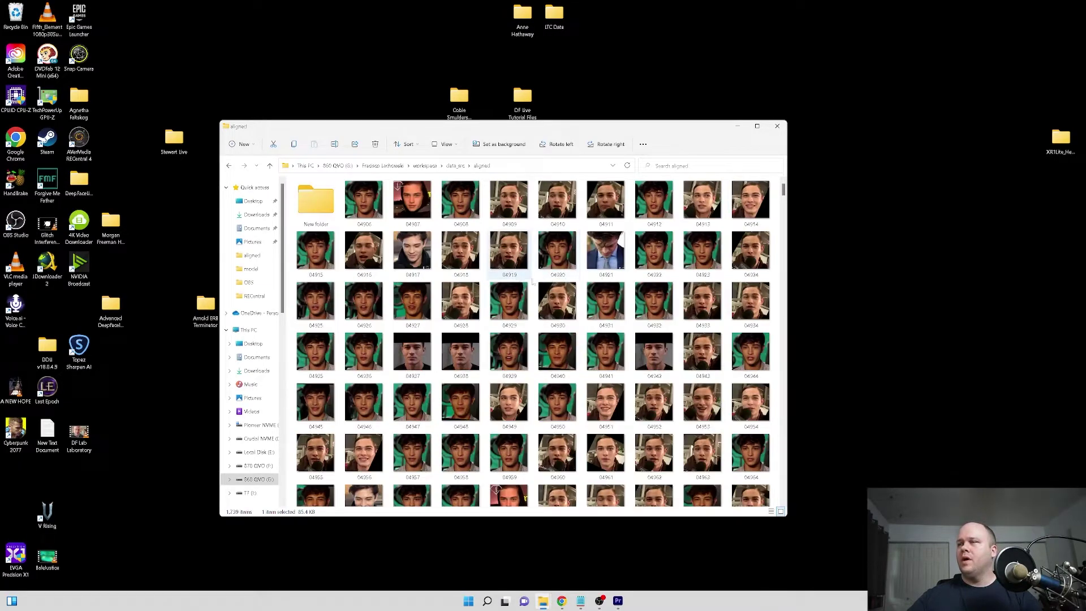
left_click(455, 165)
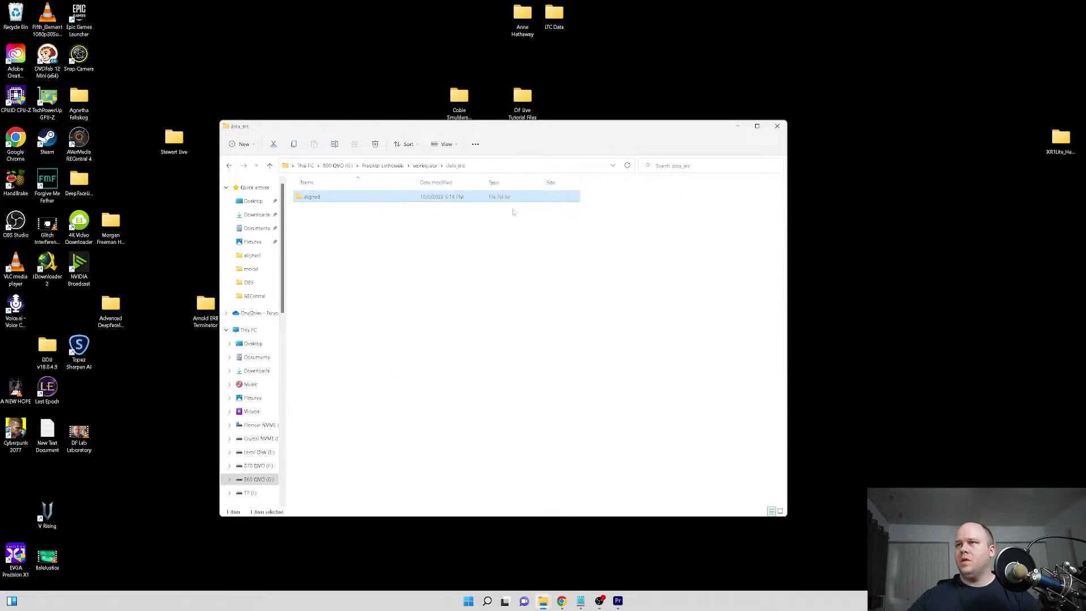
left_click(425, 165)
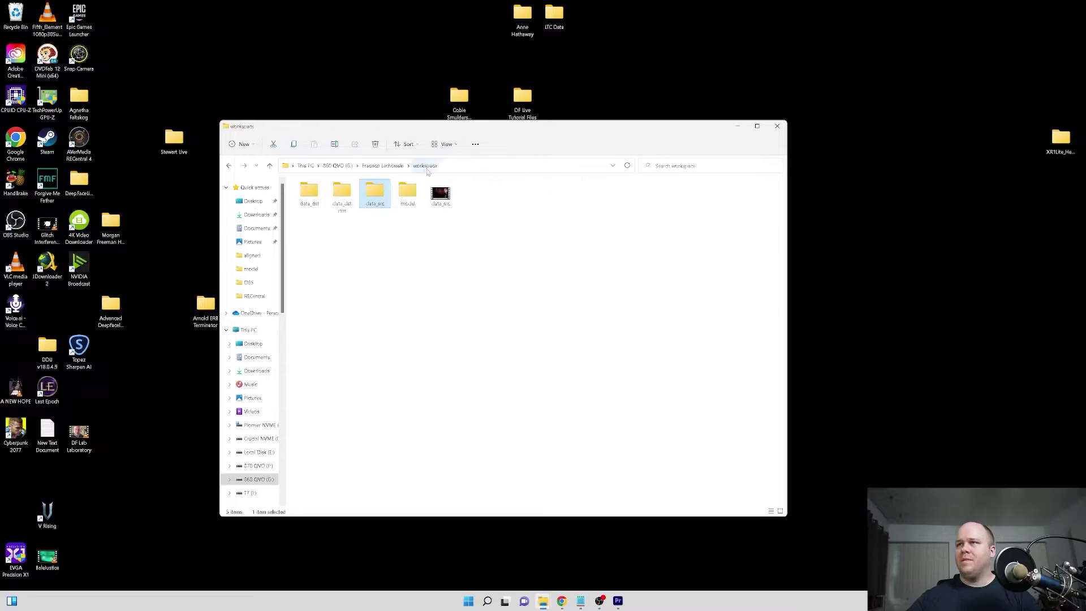
double_click(388, 209)
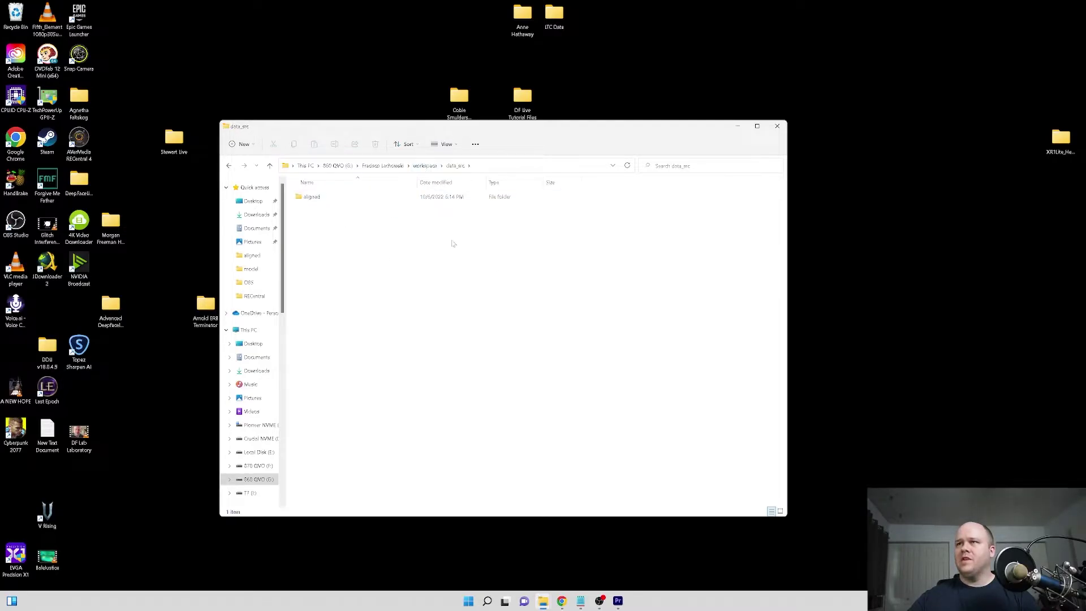
double_click(331, 201)
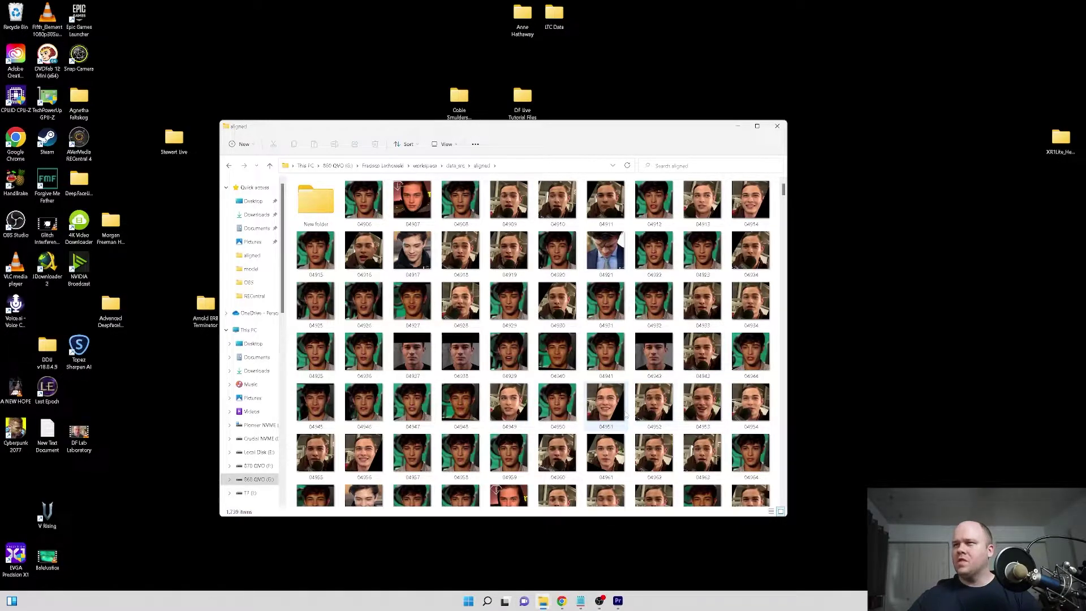
scroll(622, 415, "down", 10)
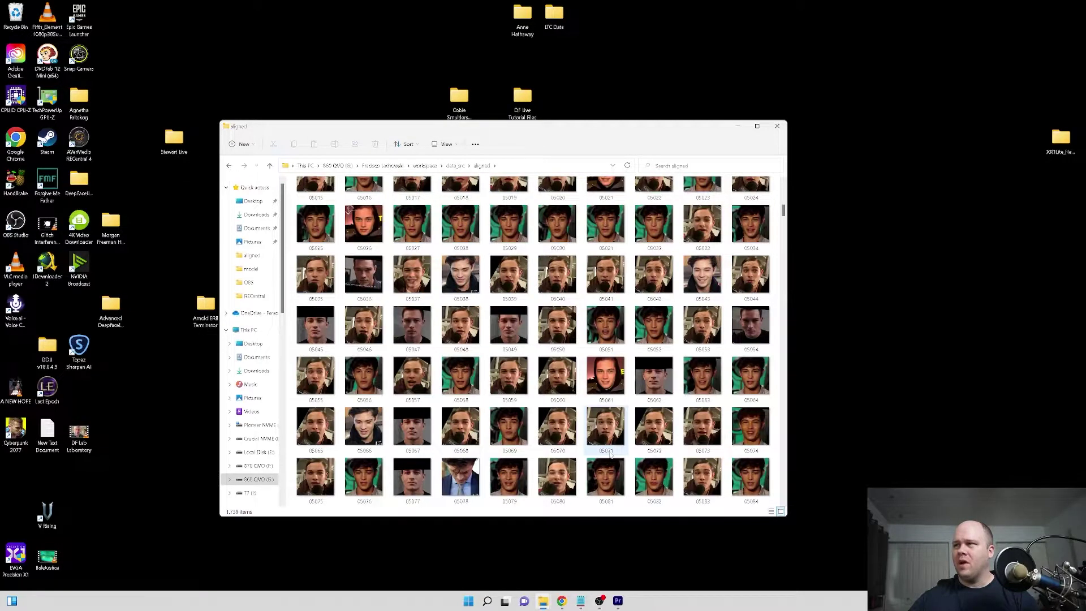
scroll(610, 454, "up", 2)
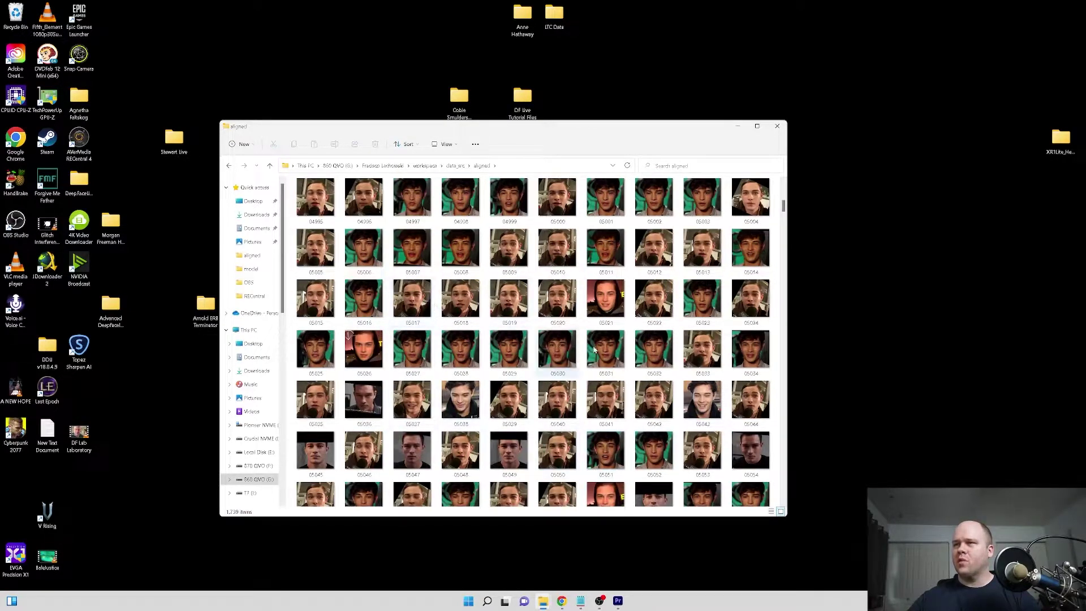
scroll(421, 368, "up", 9)
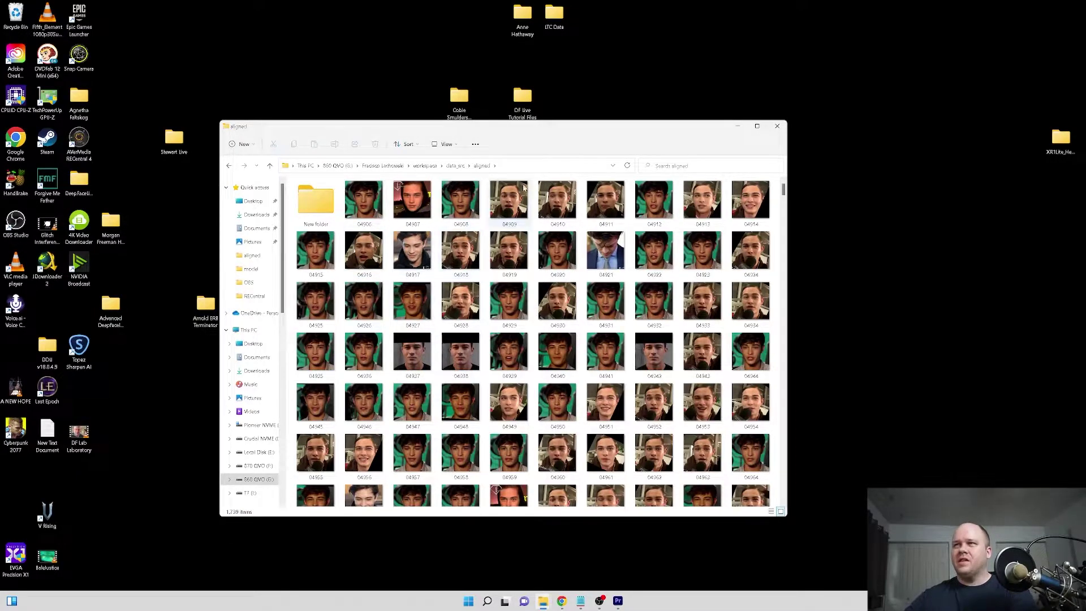
Step: Copy the aligned folder's path, then in Premiere Pro import its face images as an image sequence starting at 04906
left_click(536, 165)
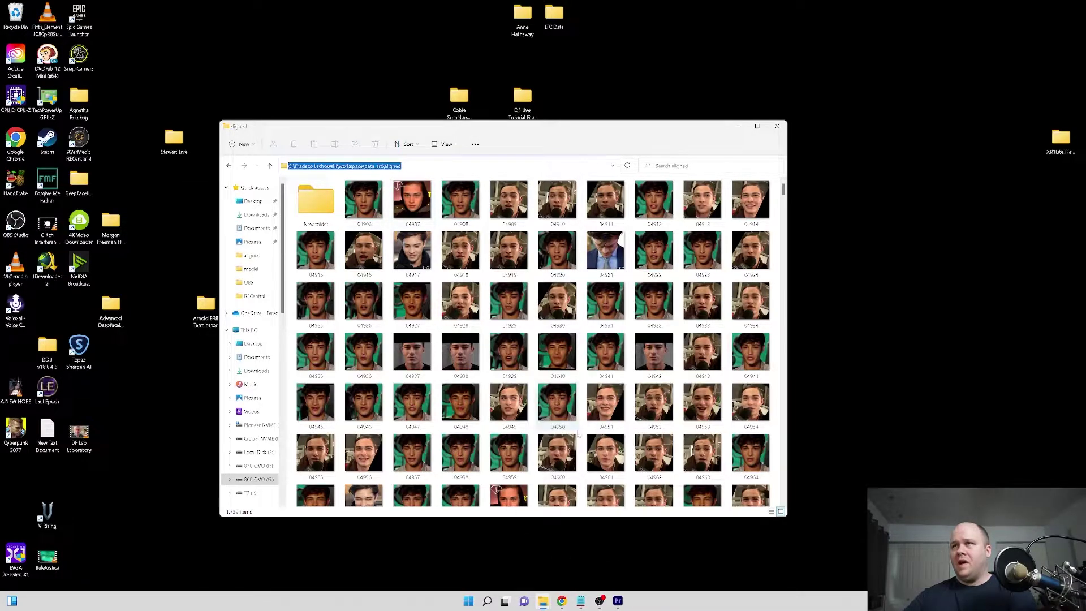
left_click(619, 601)
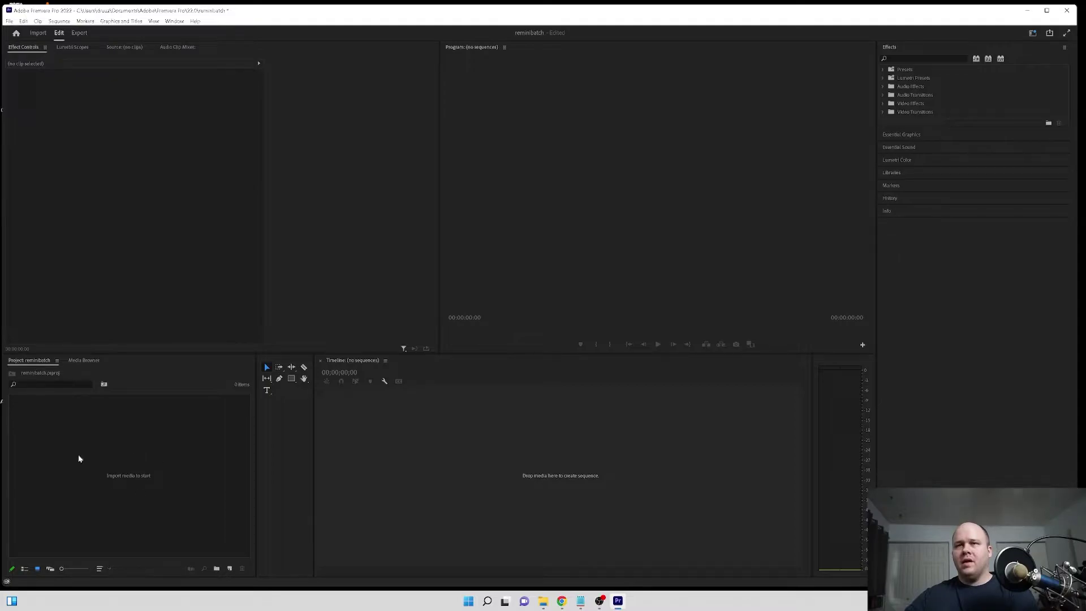
right_click(134, 433)
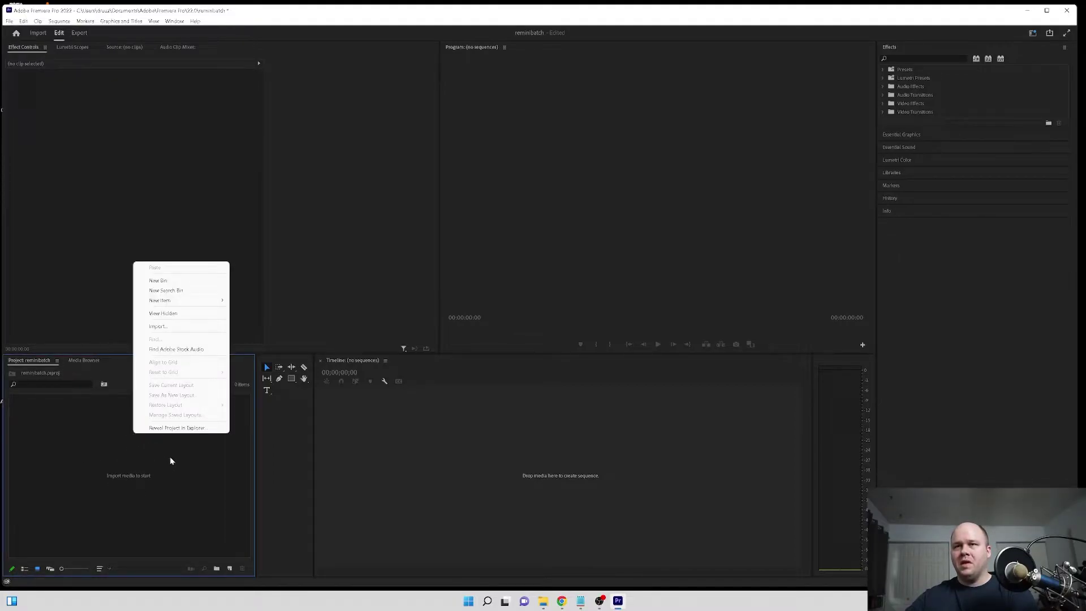
left_click(192, 326)
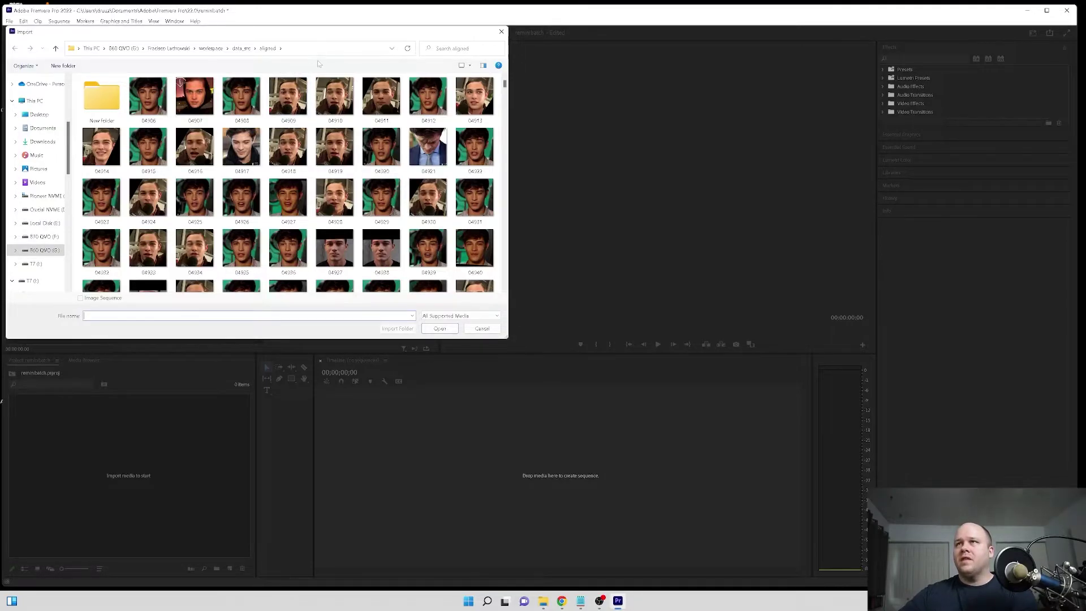
left_click(149, 111)
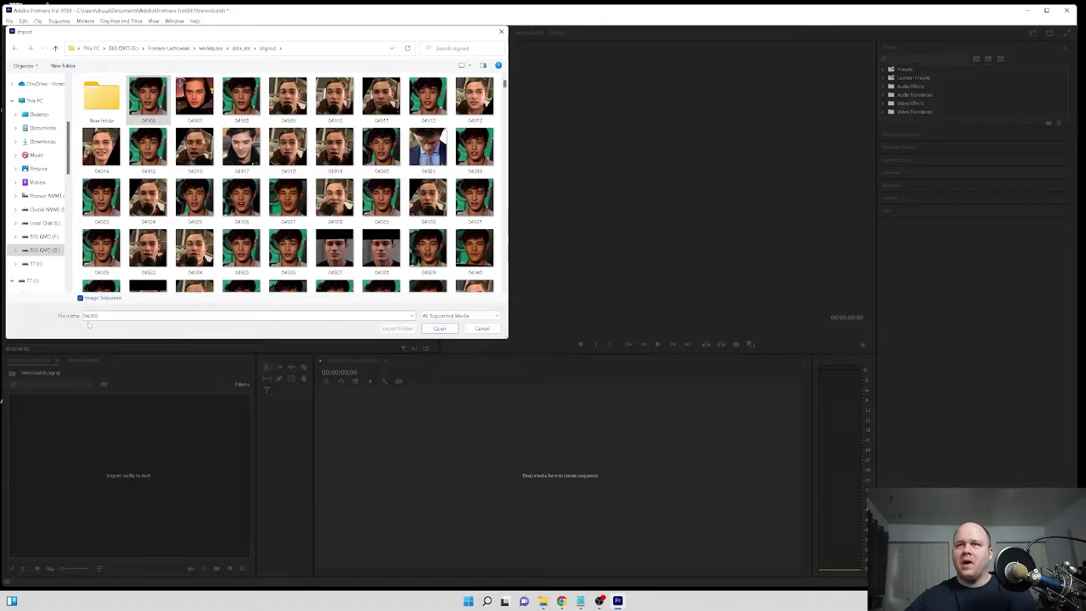
left_click(440, 328)
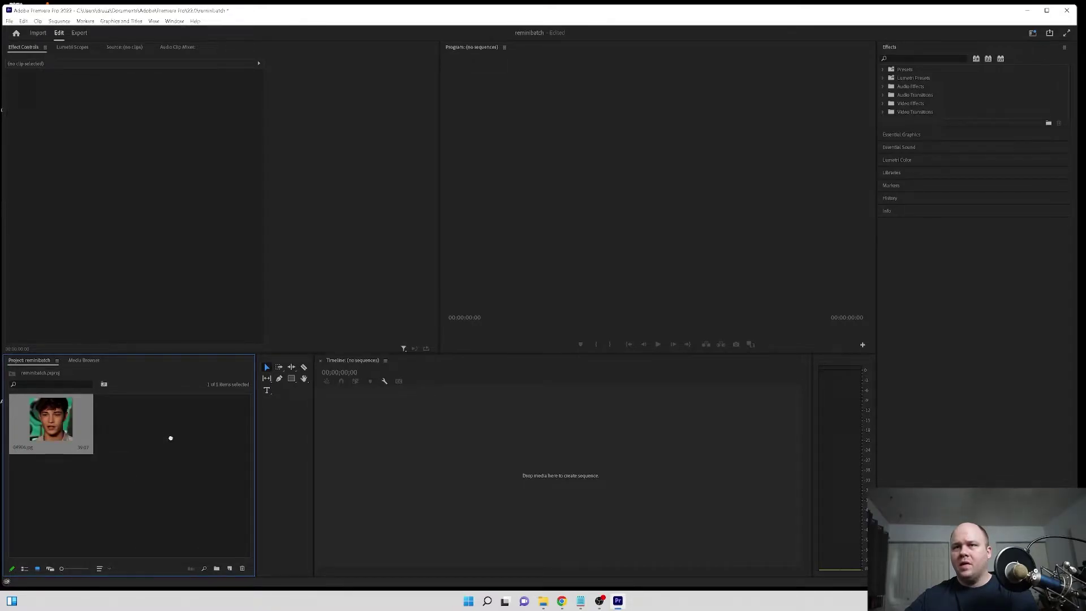
Step: Create a timeline sequence from the imported face image sequence and preview its playback from the start
left_click_drag(299, 447, 369, 446)
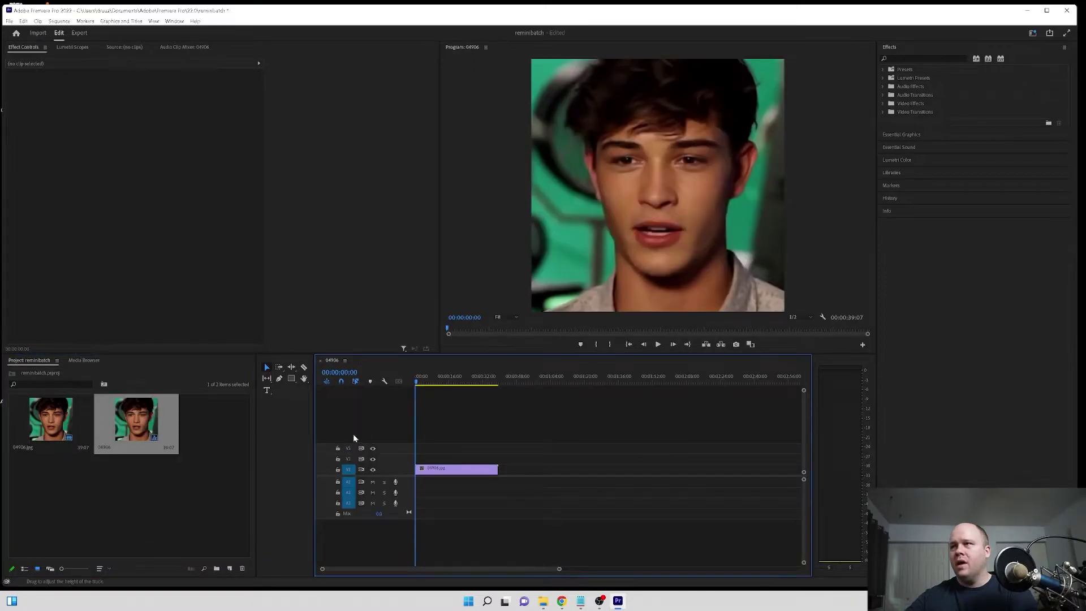
left_click(497, 385)
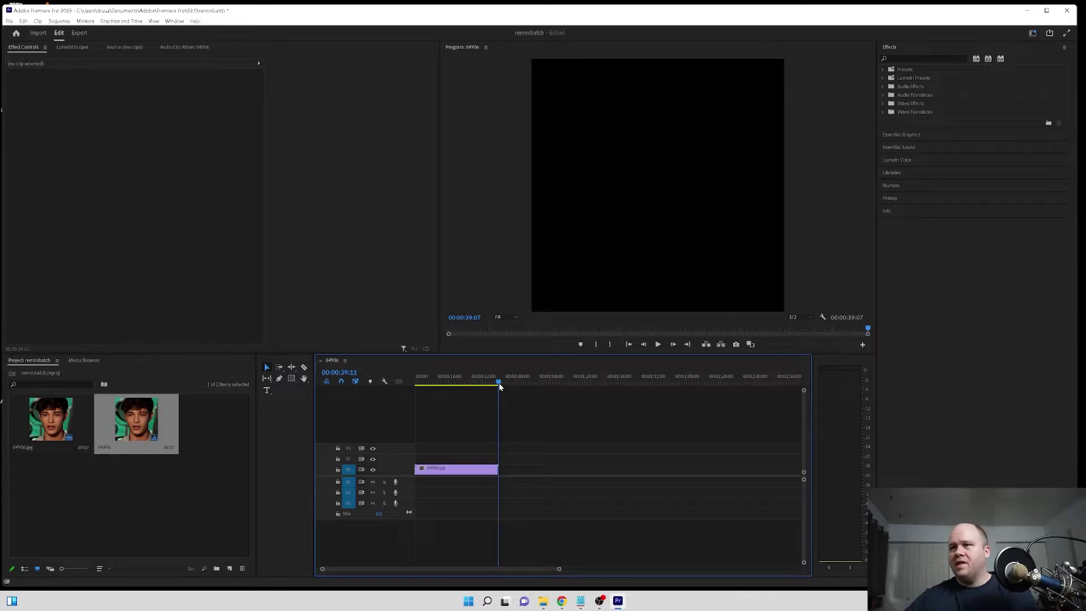
left_click_drag(499, 387, 415, 394)
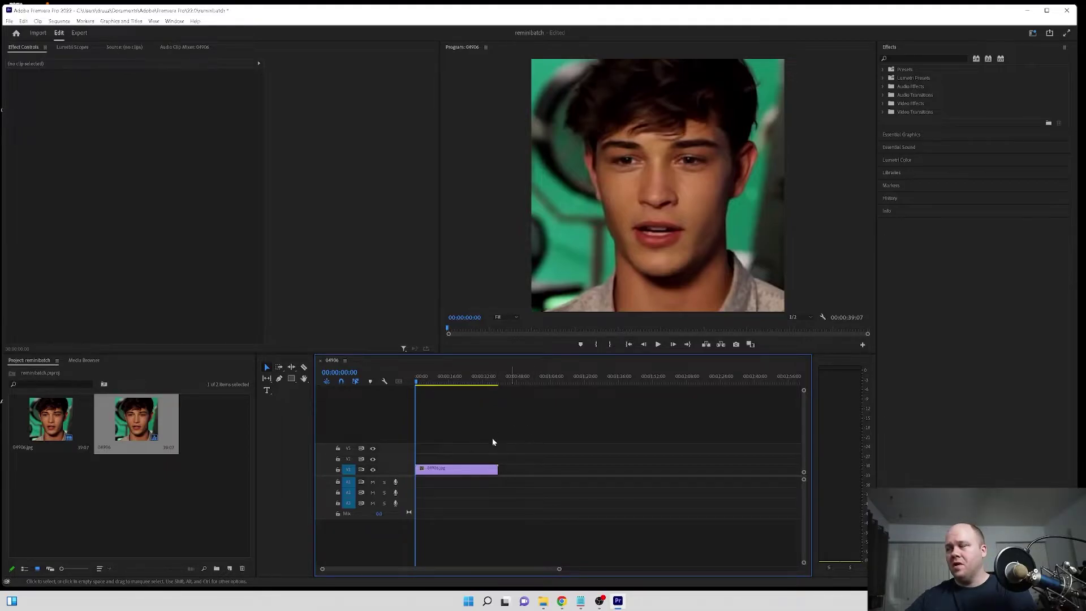
left_click(658, 344)
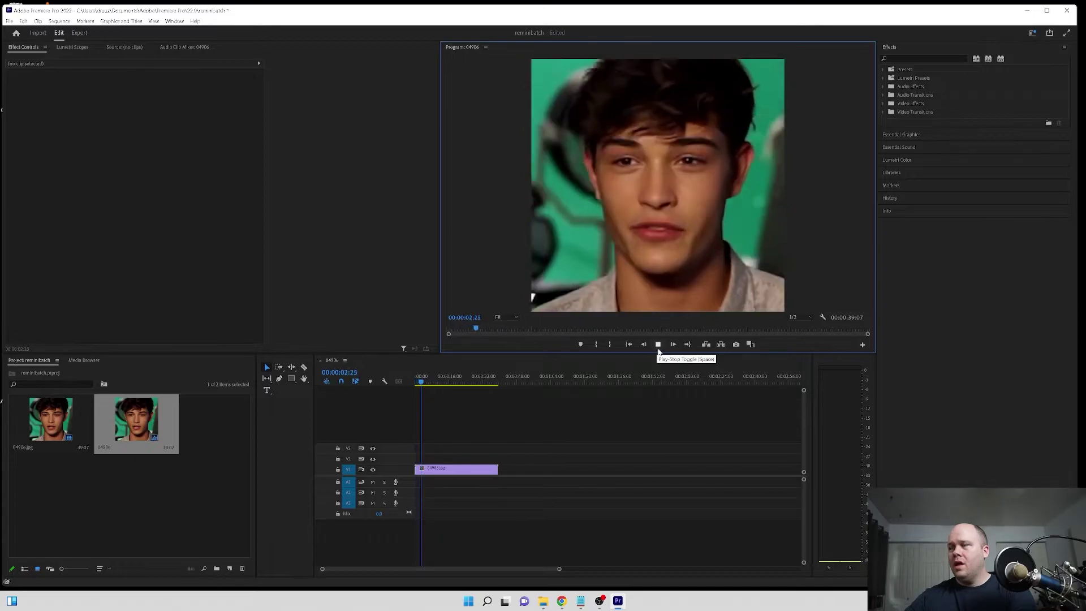
left_click(658, 344)
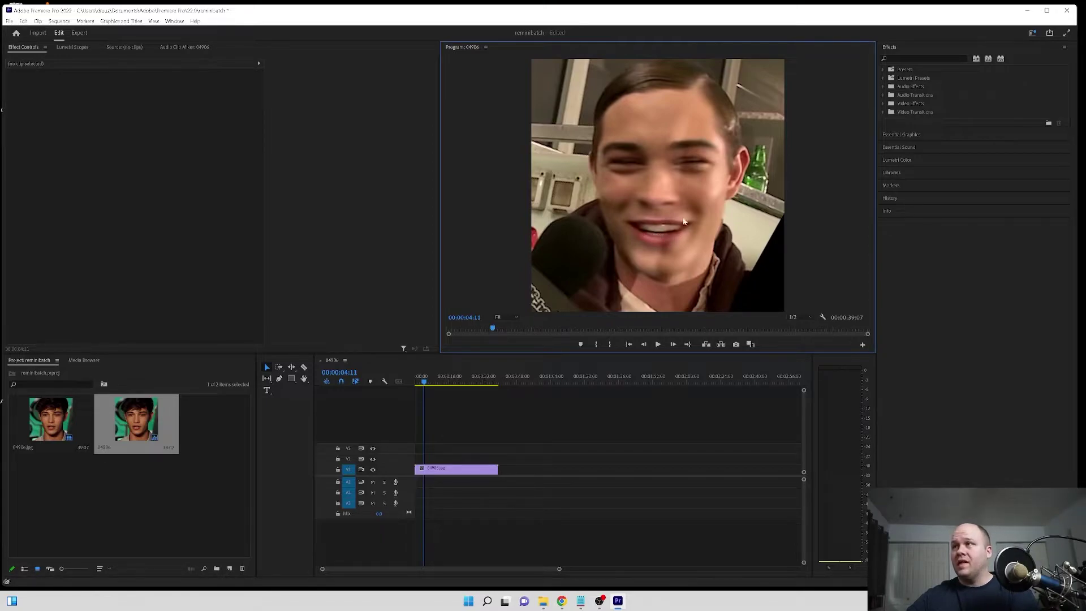
Step: Export the sequence as 04906.mp4 into the workspace folder, using H.264 and the Match Source - Adaptive High Bitrate preset
left_click(604, 413)
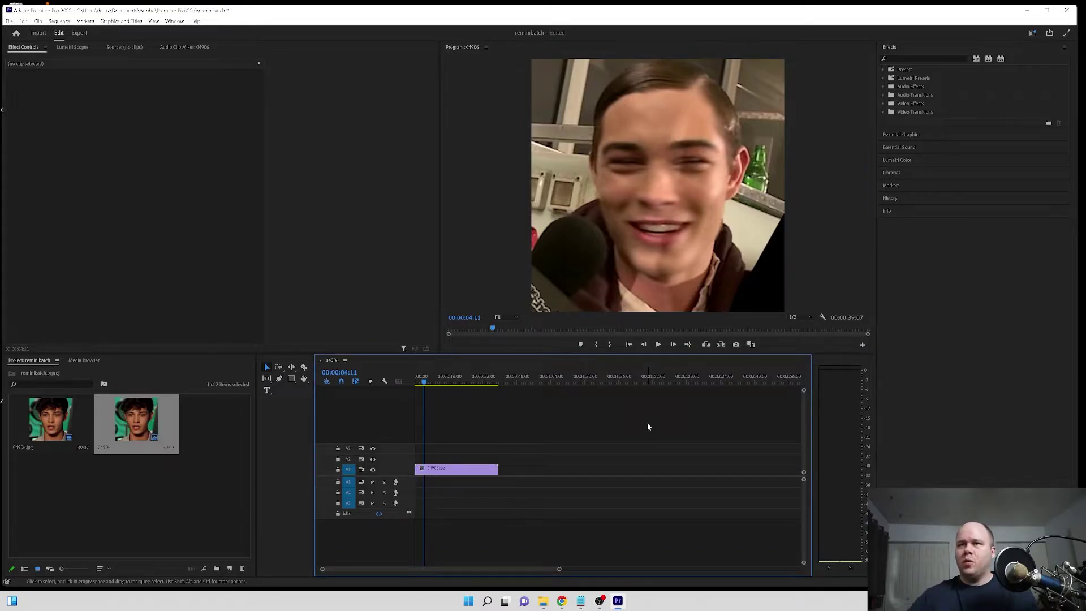
key("ctrl+m")
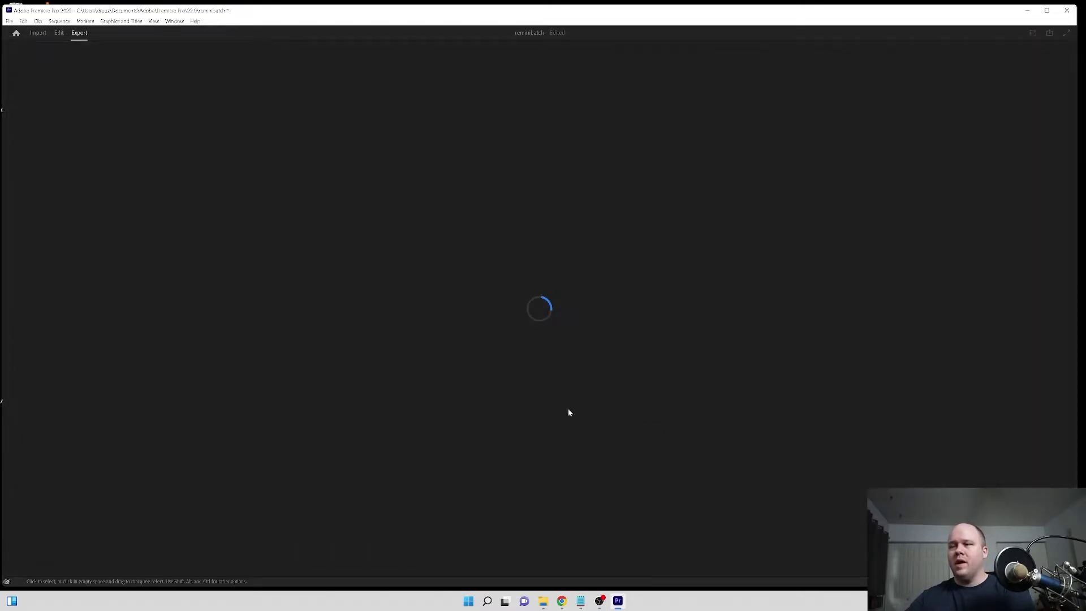
mouse_move(544, 607)
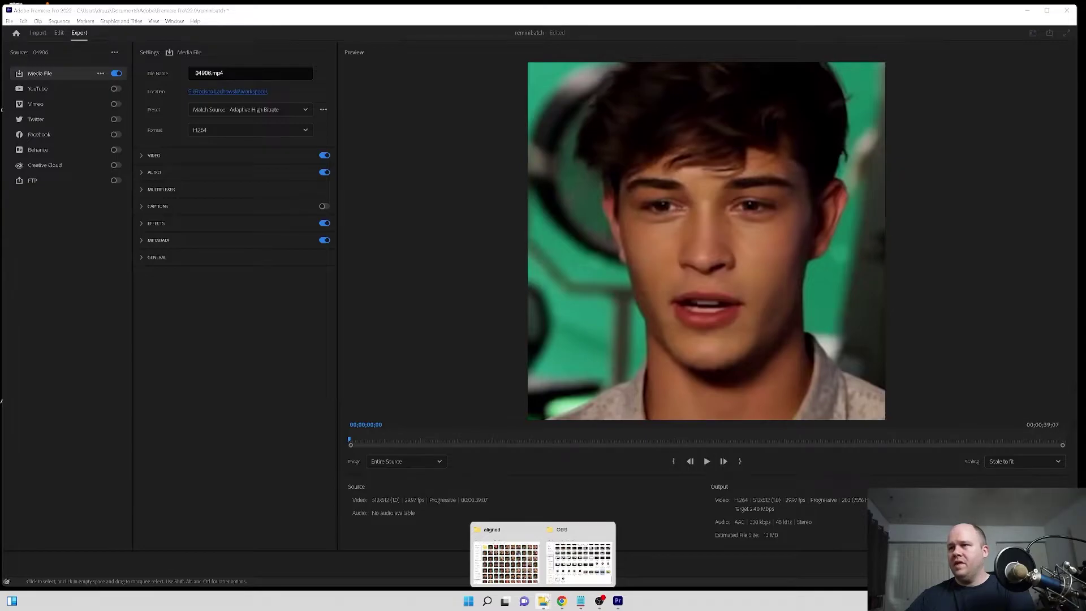
left_click(518, 580)
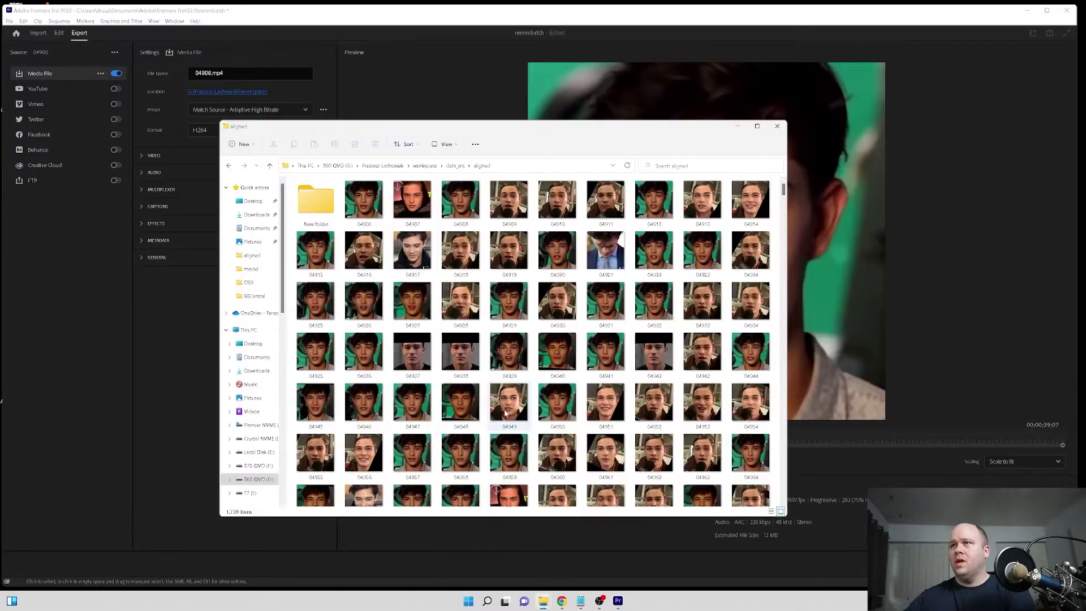
left_click(457, 165)
left_click(476, 166)
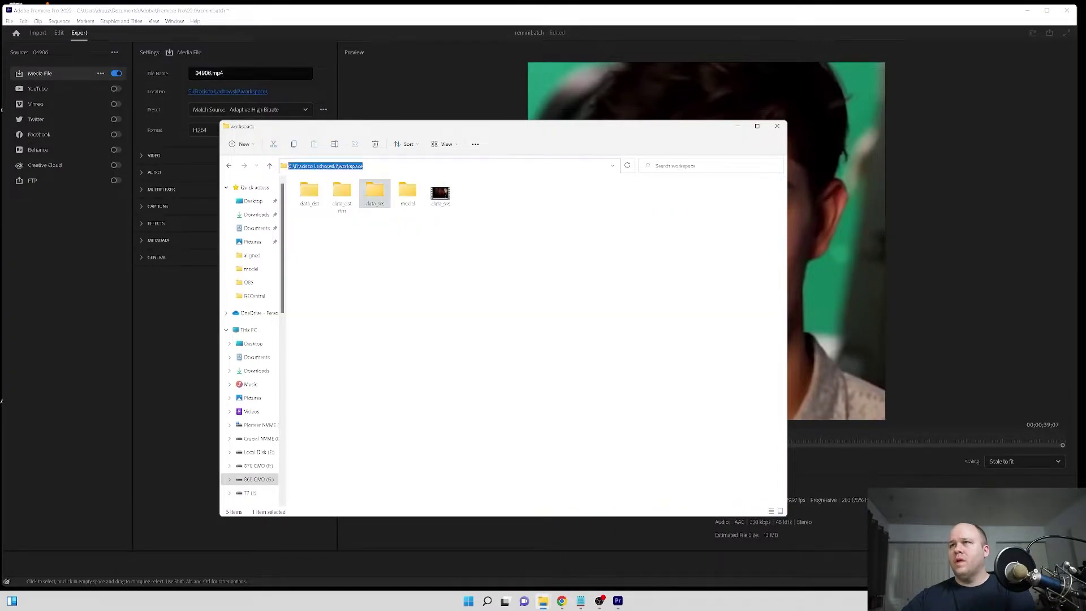
left_click(433, 24)
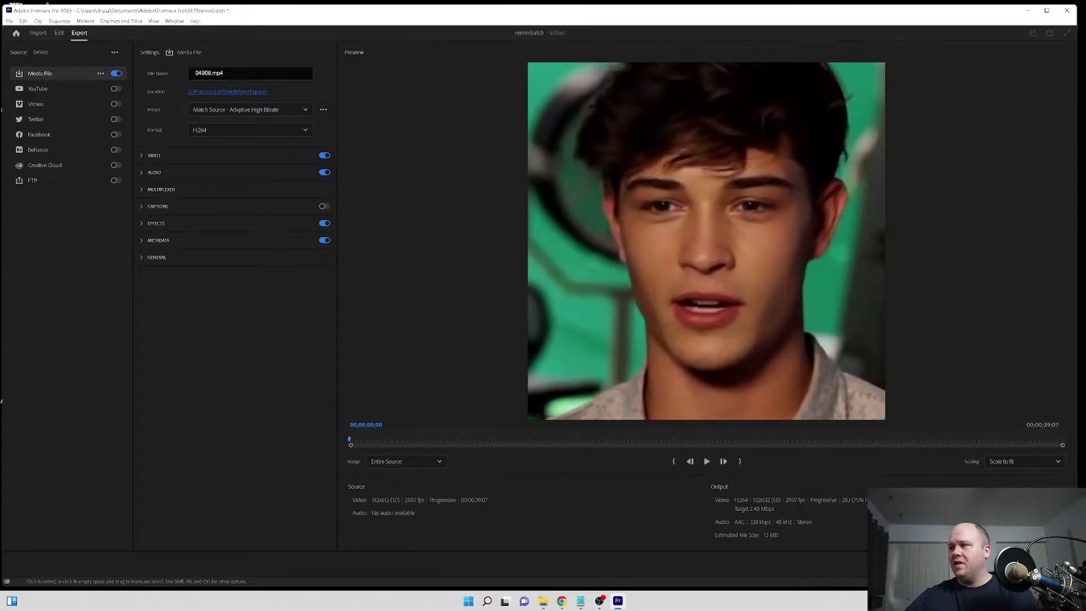
left_click(1047, 563)
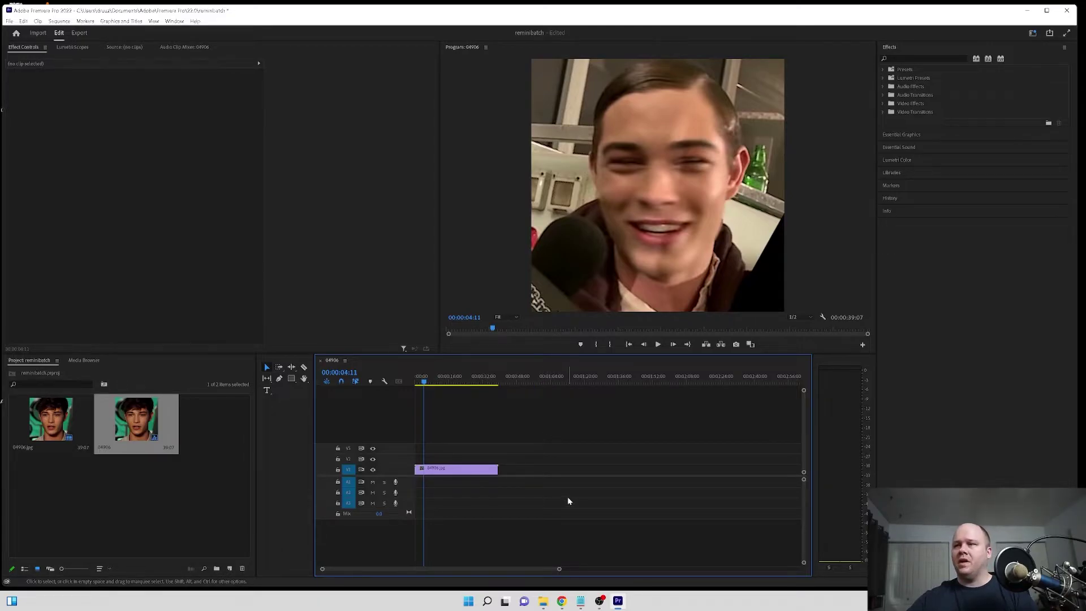
Step: Switch to the workspace folder in File Explorer and check the exported 04906 video in VLC, closing the player when done
left_click(618, 601)
left_click(470, 306)
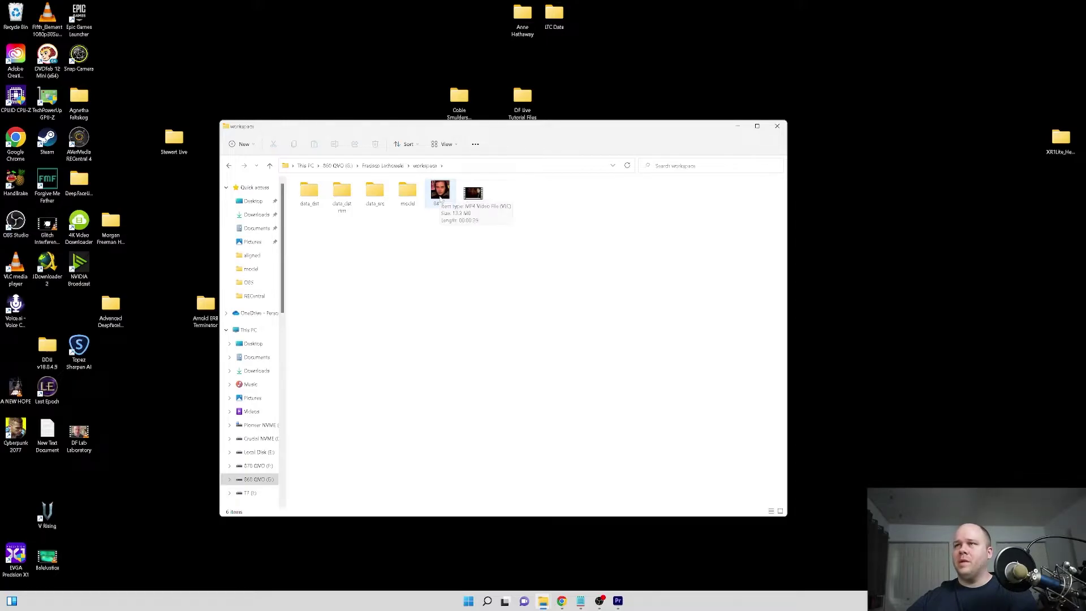
double_click(441, 195)
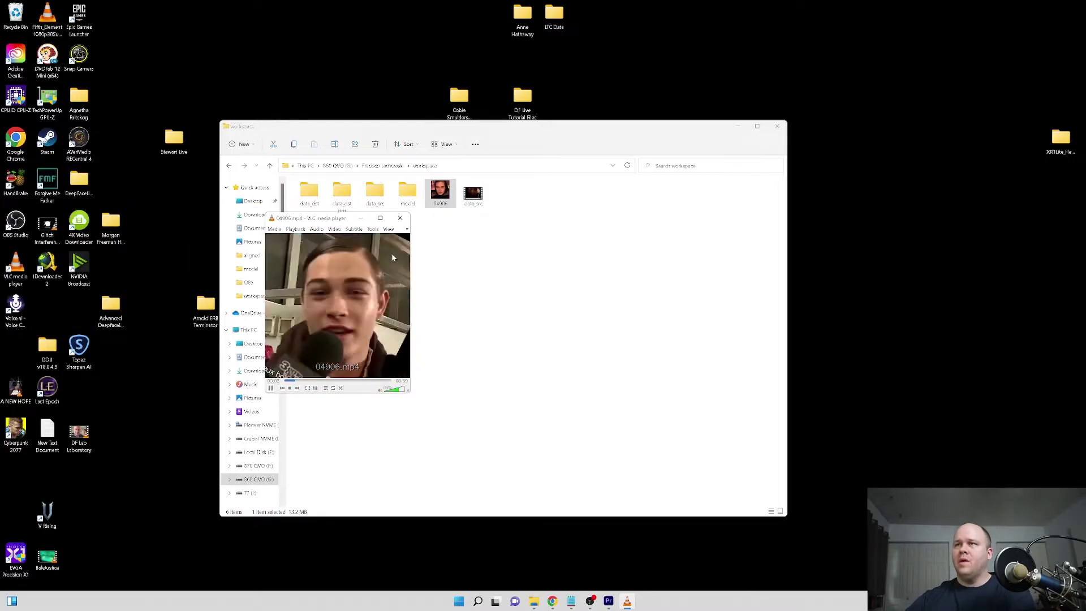
left_click(400, 218)
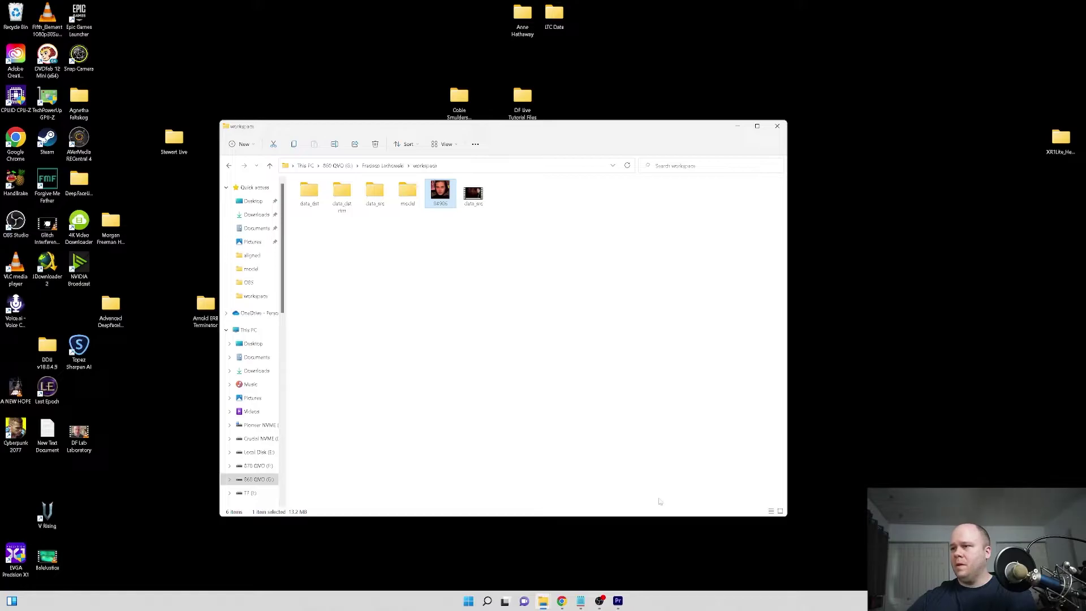
Step: Switch to Remini Web in Chrome and upload the 04906 video from the workspace folder for enhancement
left_click(563, 601)
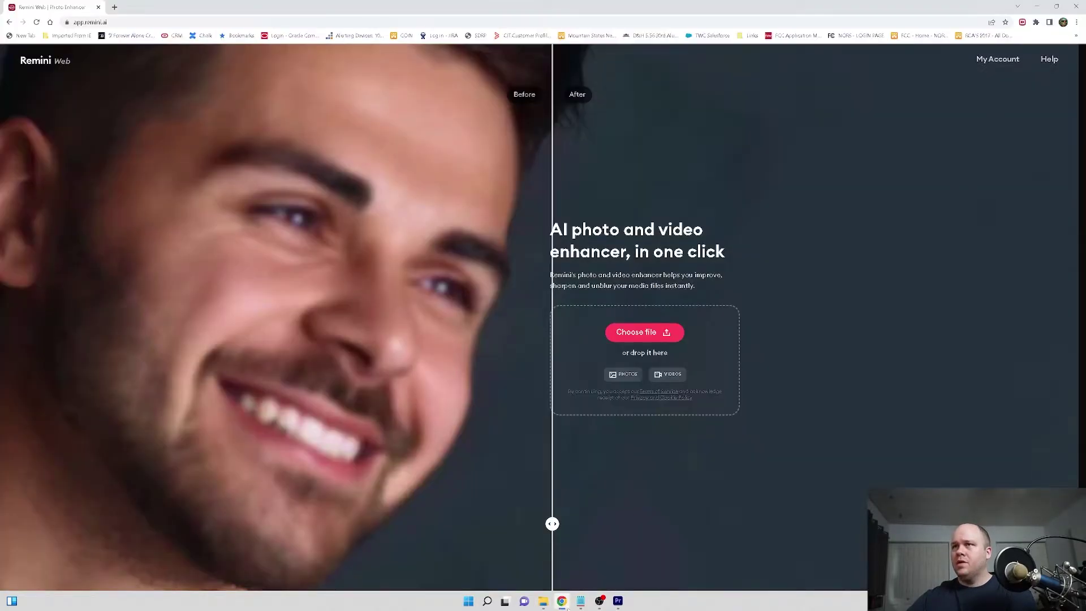
left_click(648, 331)
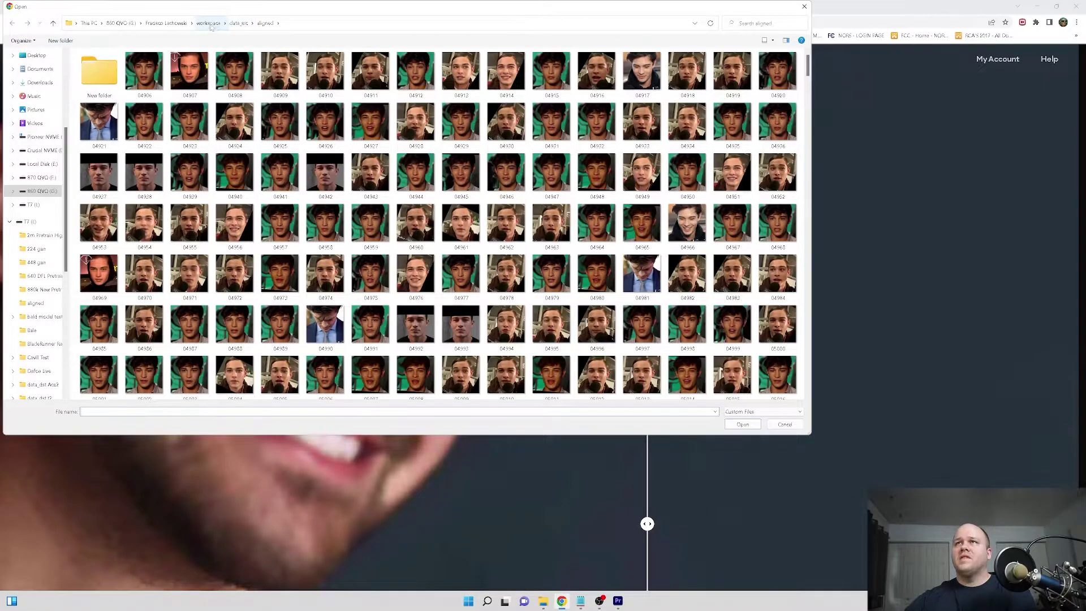
left_click(211, 25)
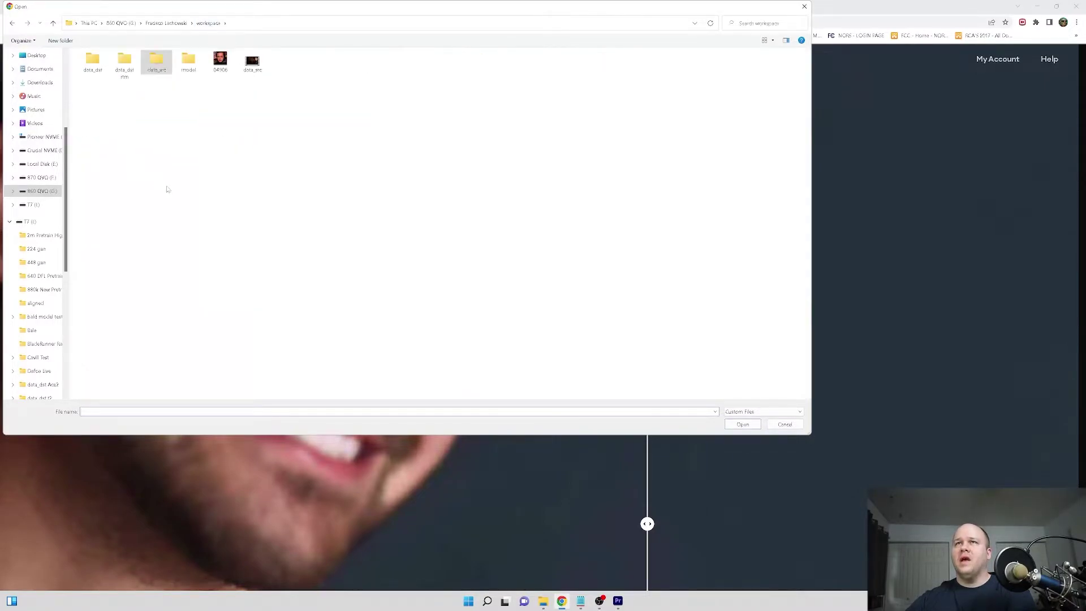
left_click(248, 67)
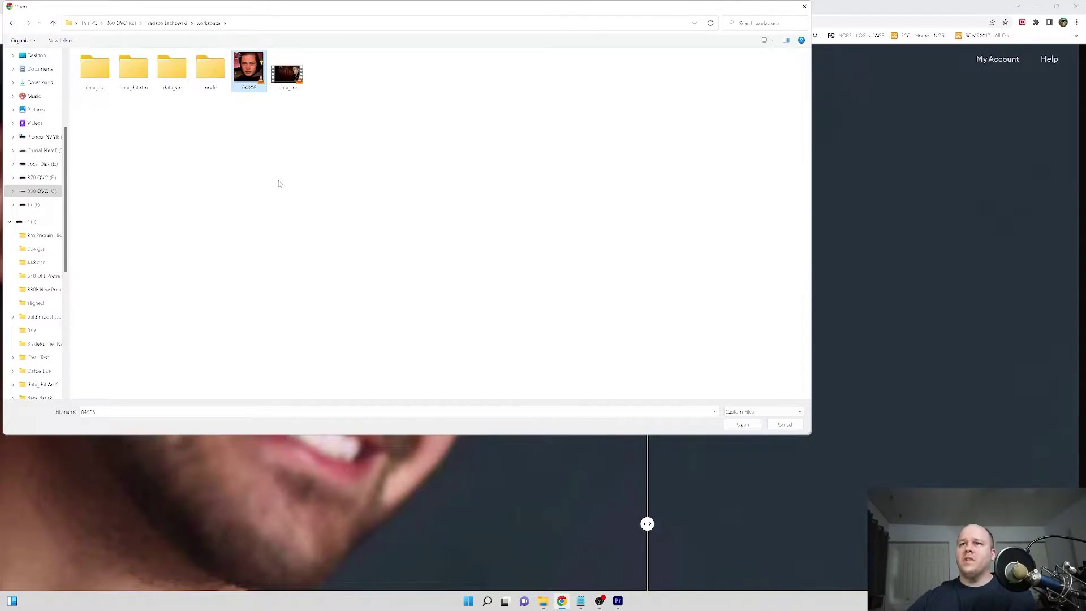
left_click(743, 425)
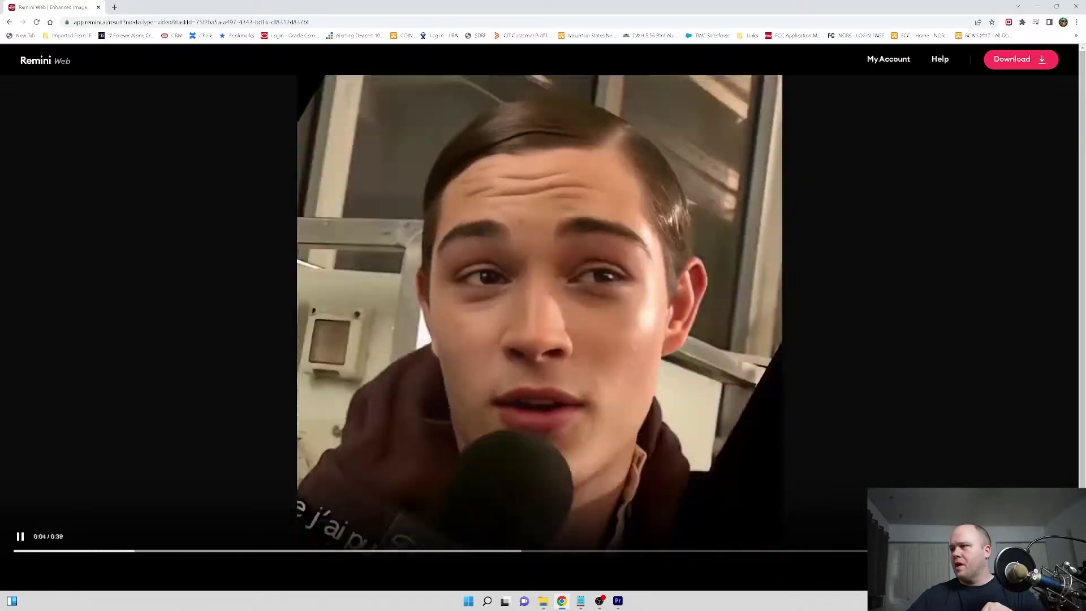
Step: Pause the enhanced video in Remini Web and scrub ahead to about 0:26 to inspect the face quality
left_click(635, 464)
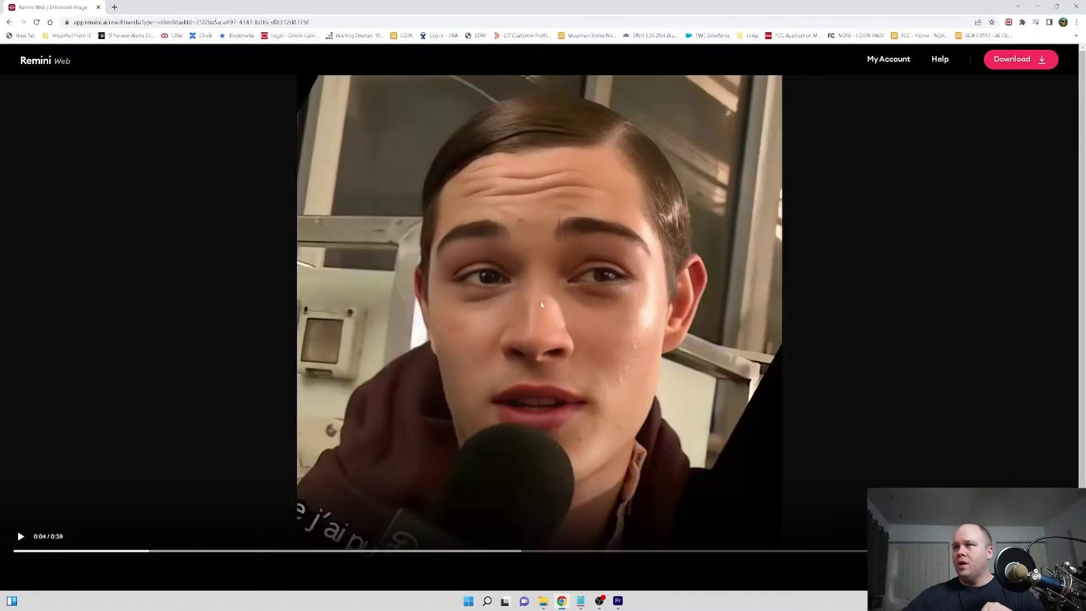
left_click(626, 389)
left_click(626, 390)
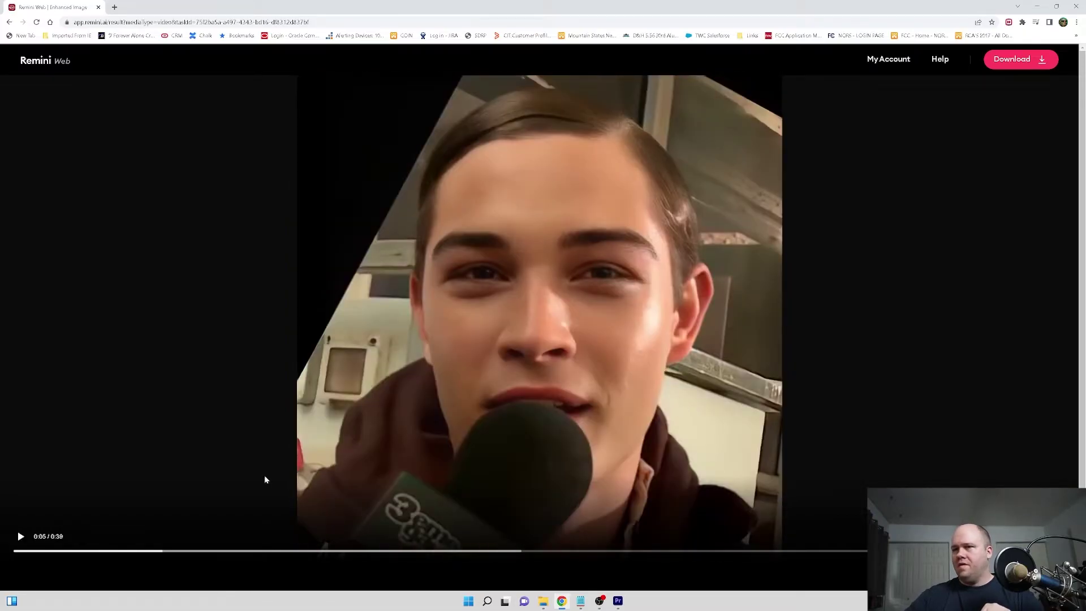
left_click_drag(522, 551, 696, 557)
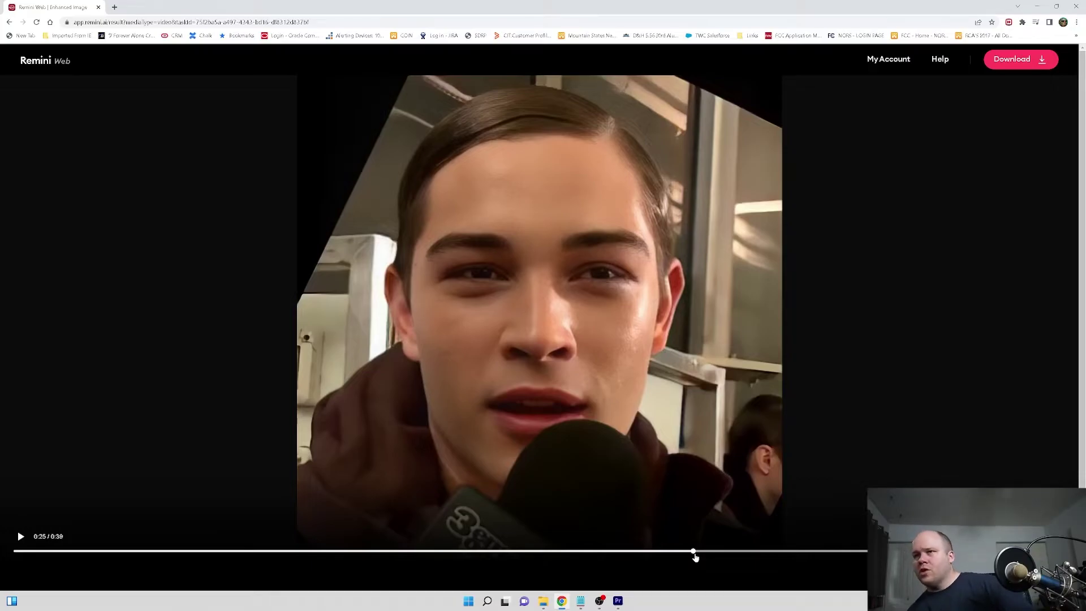
left_click_drag(696, 557, 718, 558)
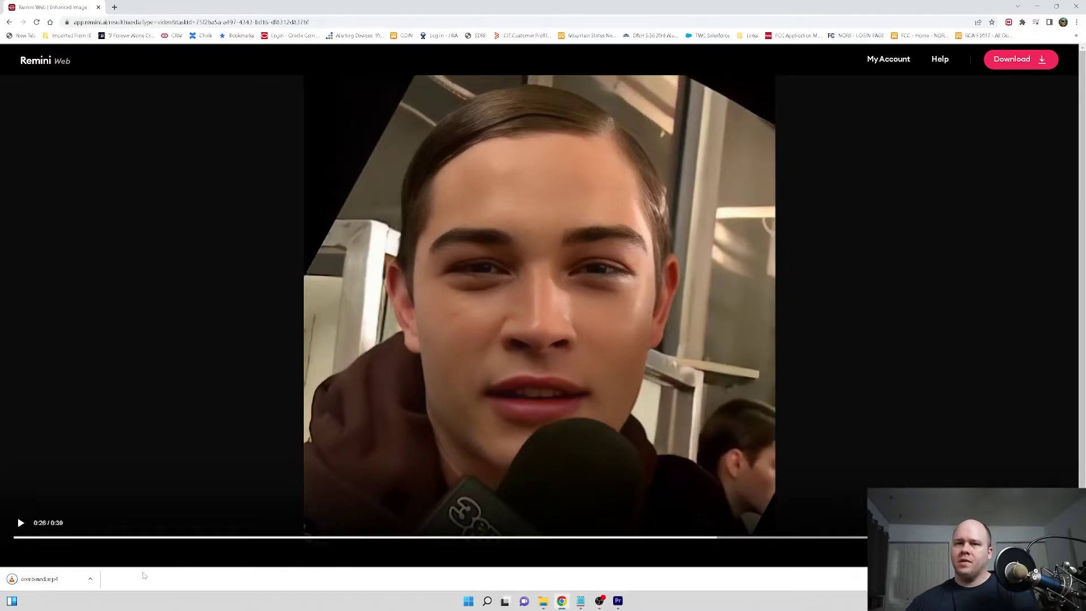
Step: Download the enhanced combined.mp4, show it in its folder, and transfer it from Downloads into the workspace folder
left_click(90, 579)
left_click(118, 550)
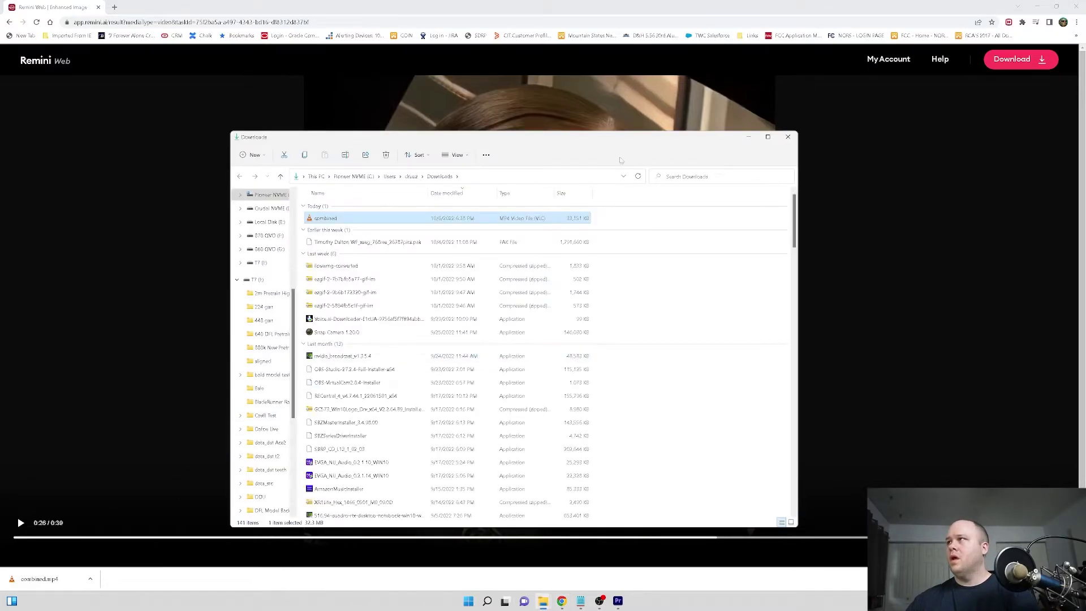
left_click(1037, 6)
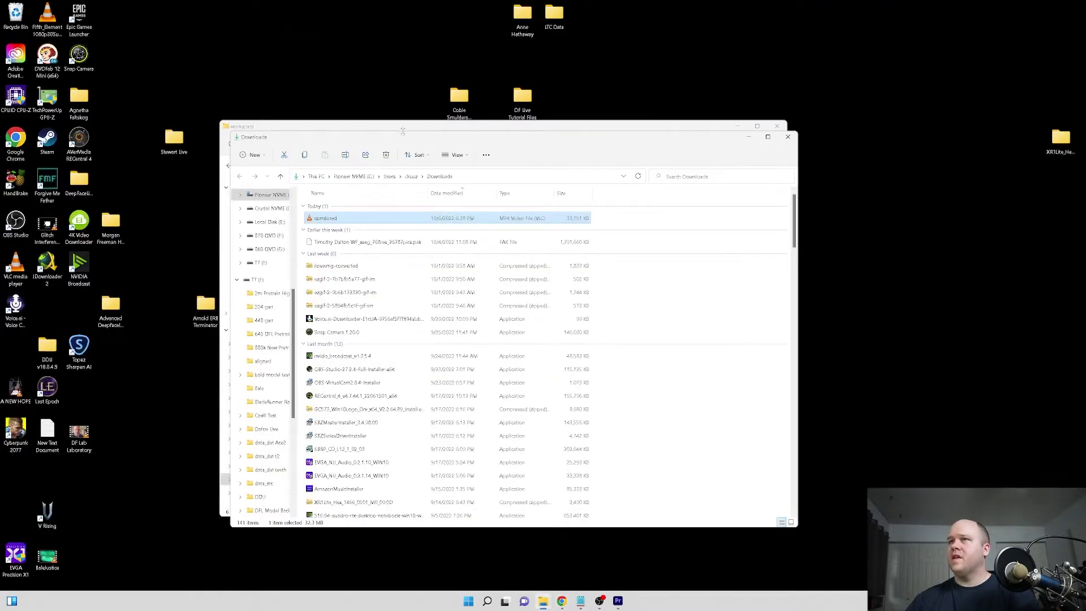
left_click_drag(399, 140, 730, 241)
left_click_drag(661, 320, 477, 315)
left_click(701, 242)
left_click(855, 241)
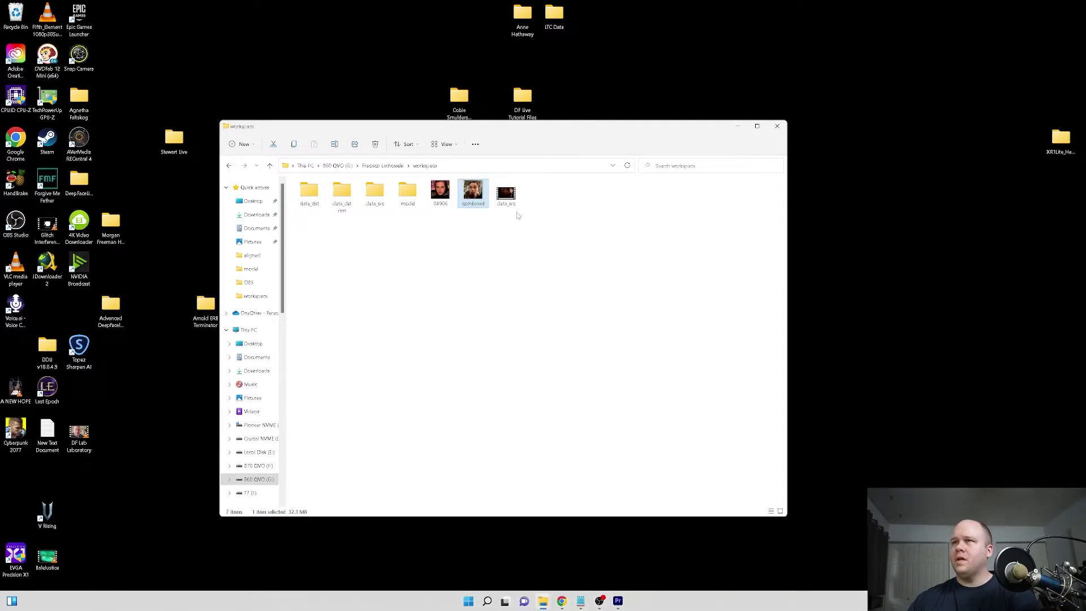
Step: Play the combined video from the workspace folder in VLC to check it, and close the player
double_click(473, 192)
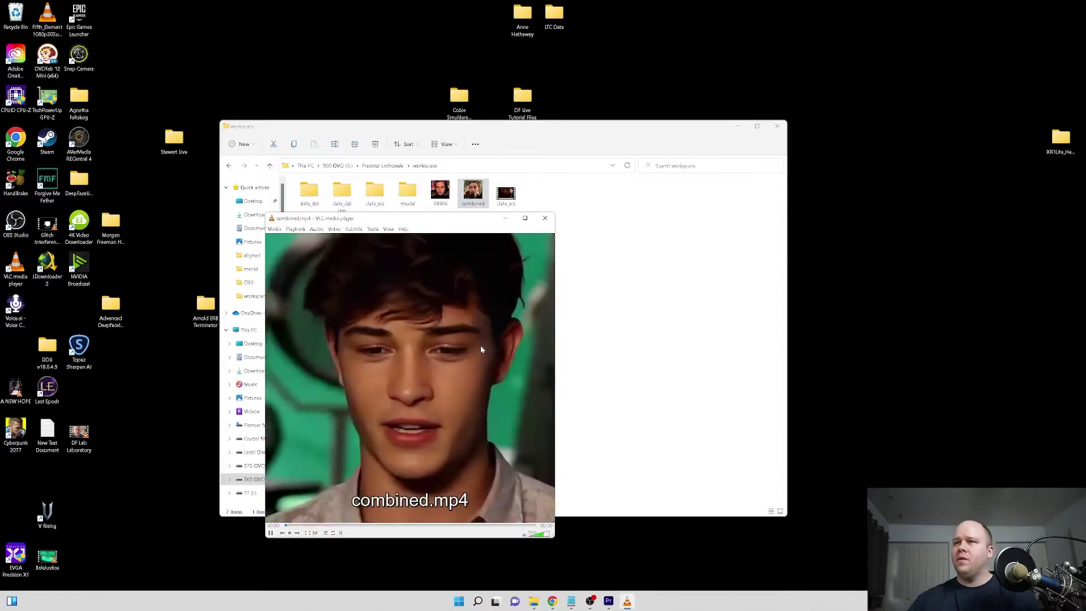
left_click(432, 400)
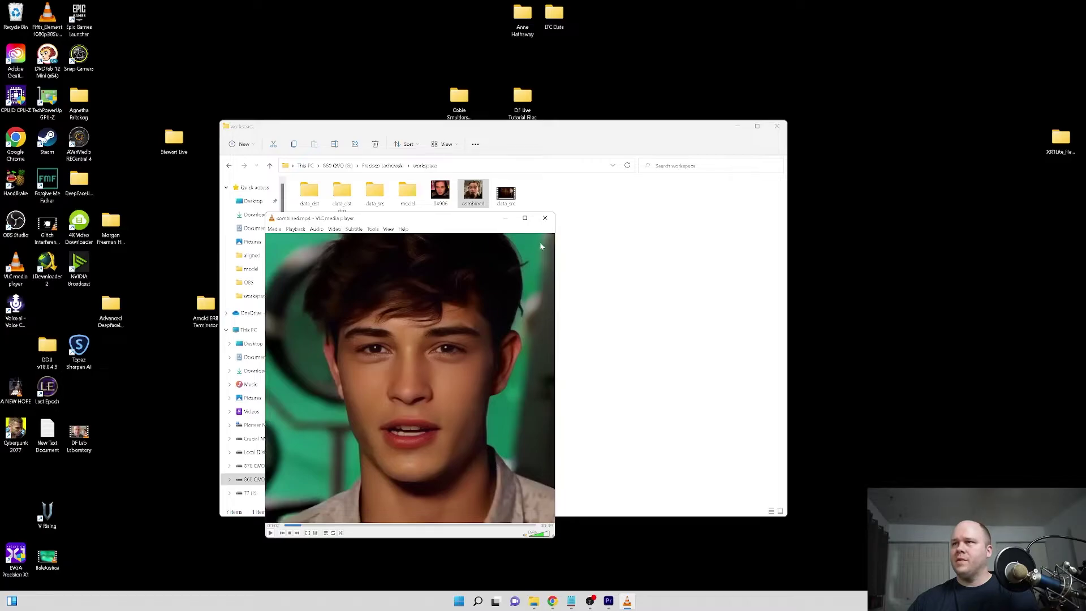
left_click(545, 219)
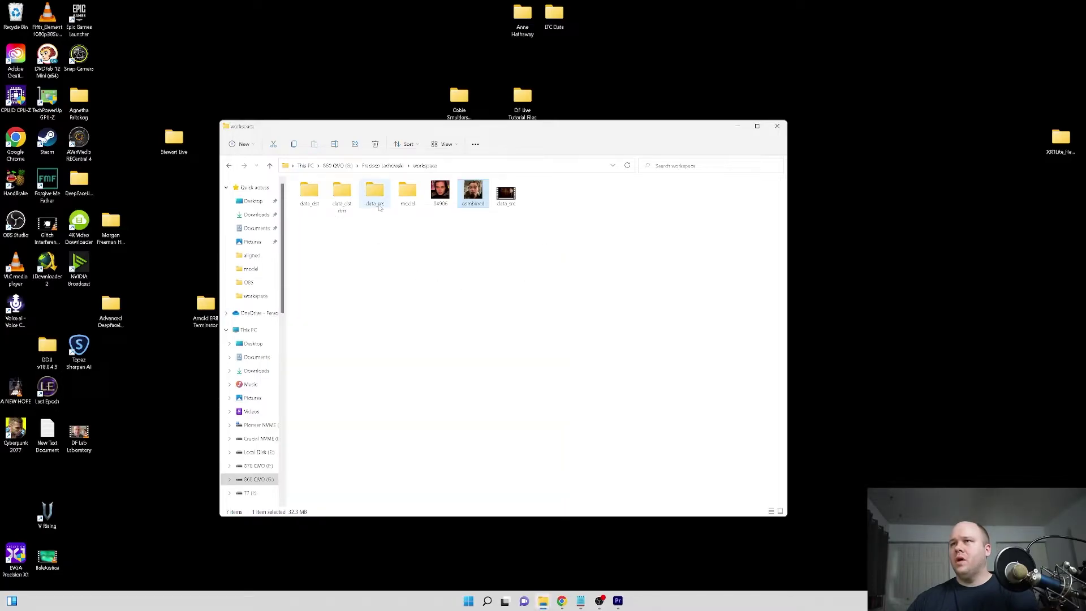
Step: Open the aligned folder inside data_src and look through the original face images from first to last
double_click(378, 199)
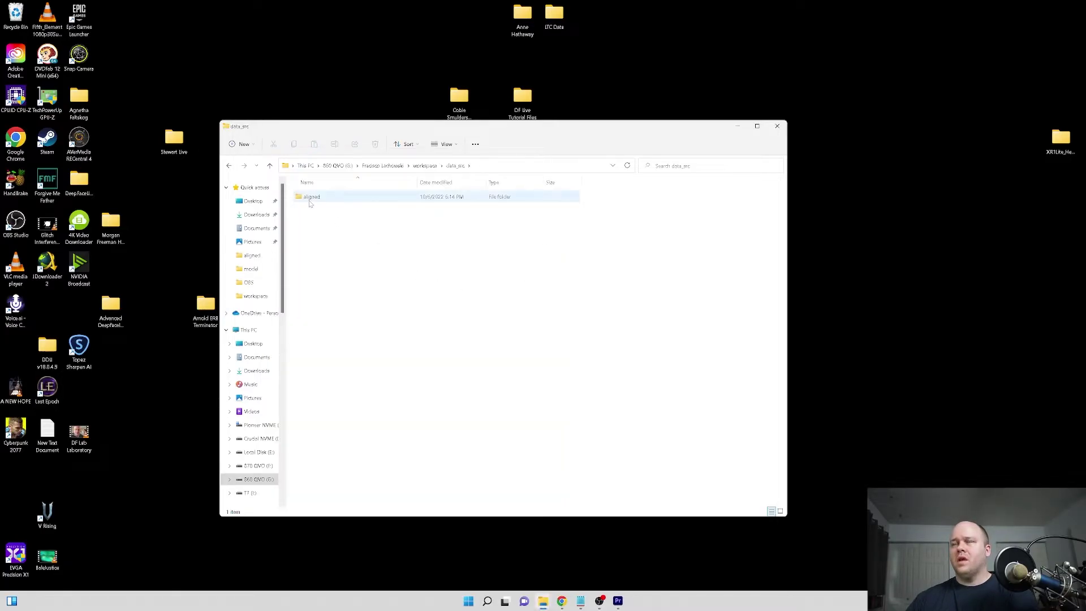
double_click(311, 202)
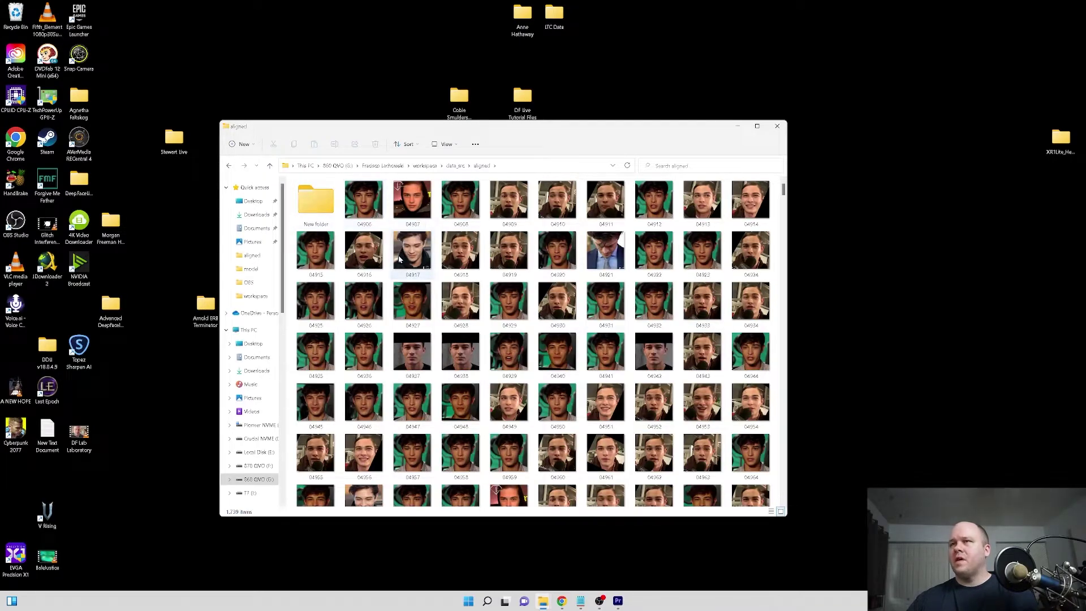
left_click(367, 211)
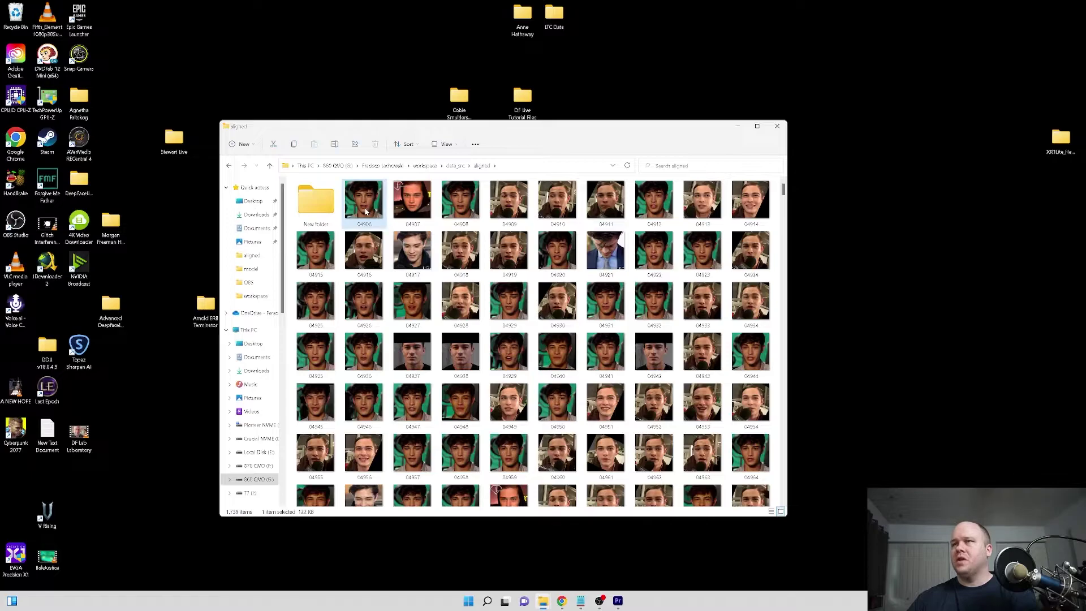
left_click_drag(784, 192, 783, 450)
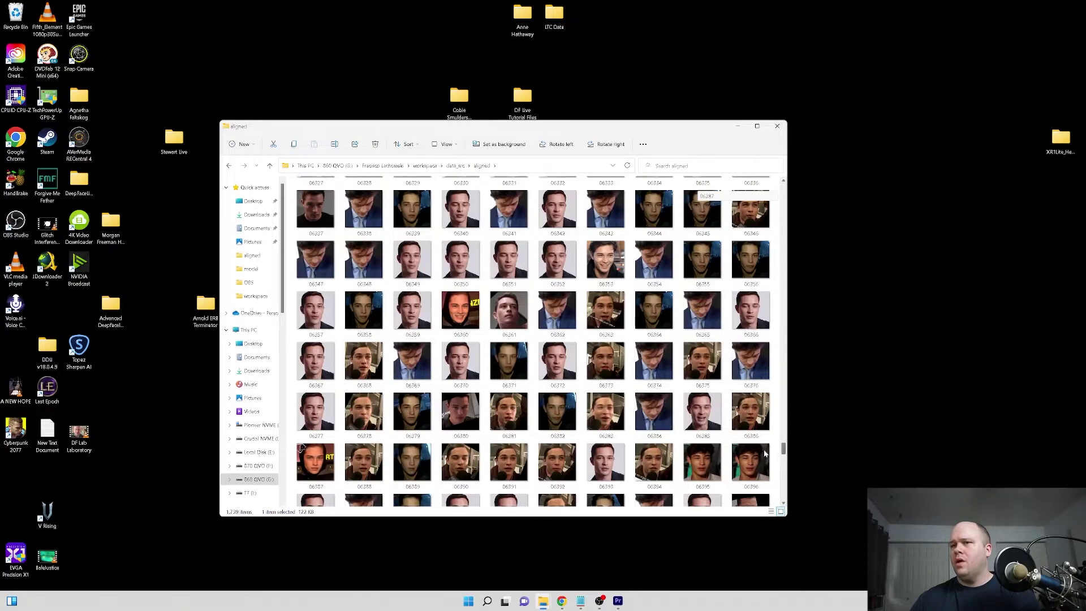
scroll(765, 452, "down", 3)
scroll(765, 458, "down", 20)
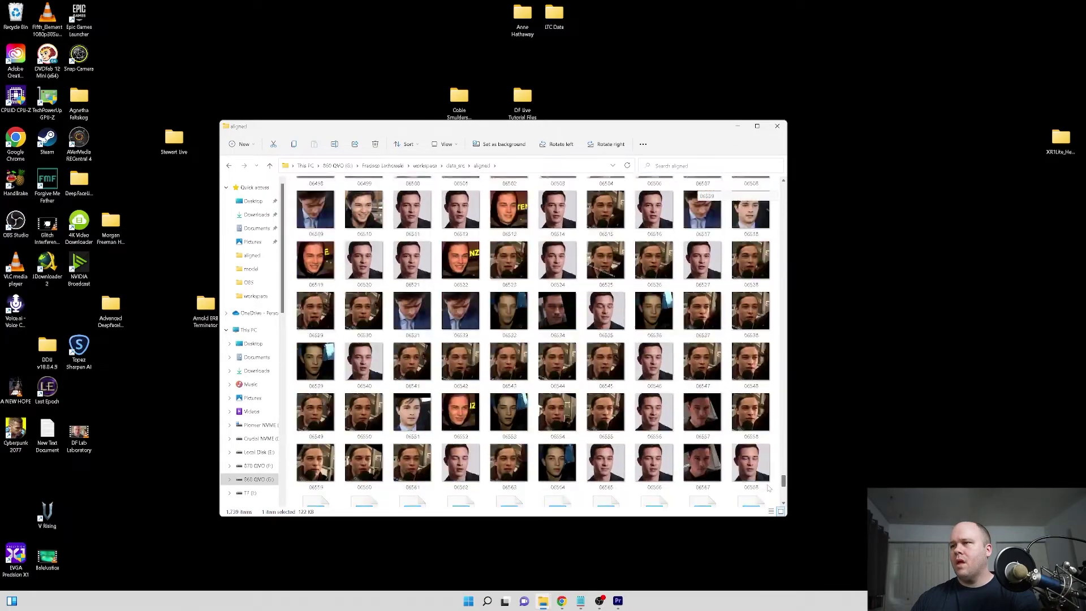
left_click_drag(784, 493, 784, 191)
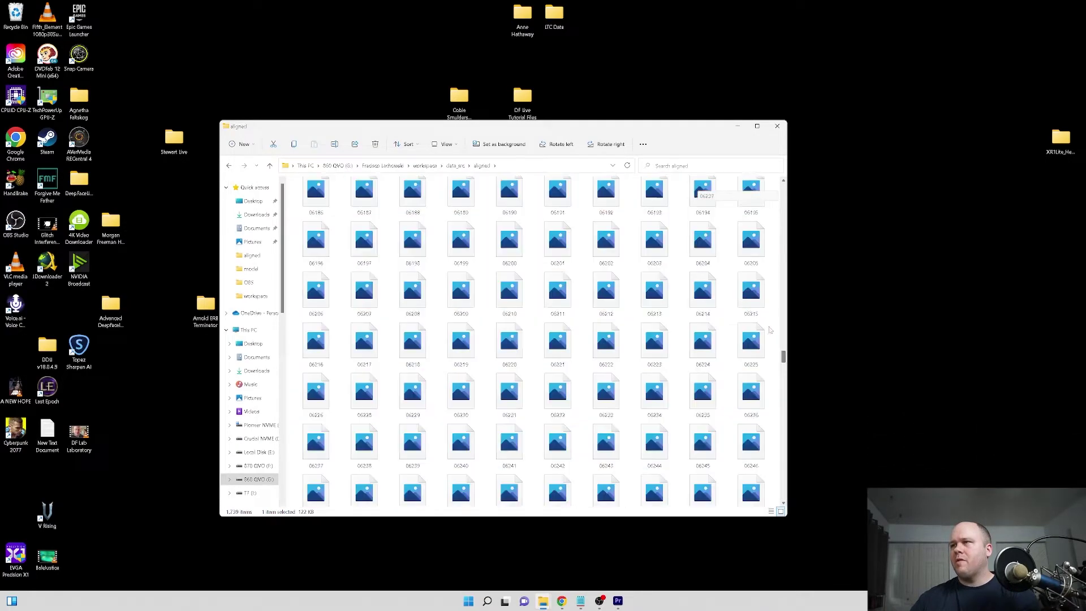
Step: Return to the workspace folder and rename the data_src folder as data_src1
left_click(229, 165)
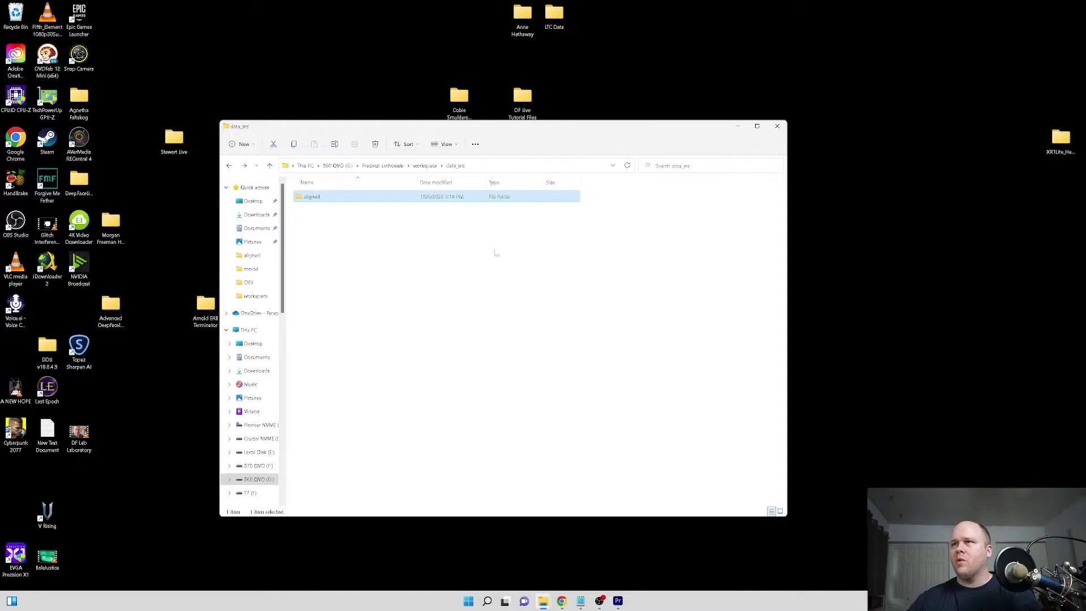
left_click(425, 166)
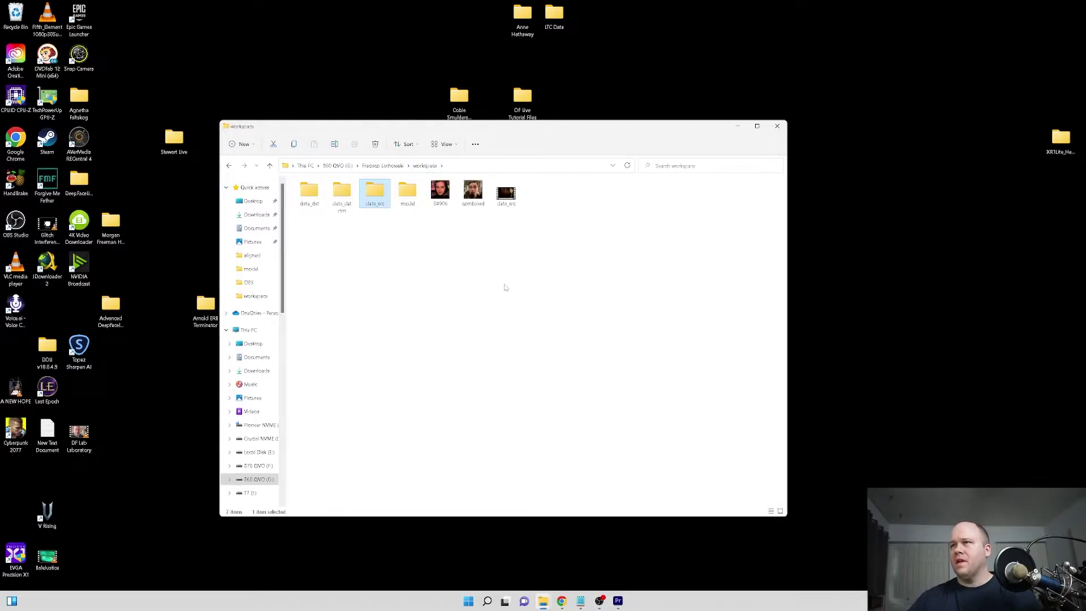
left_click(474, 259)
left_click(381, 208)
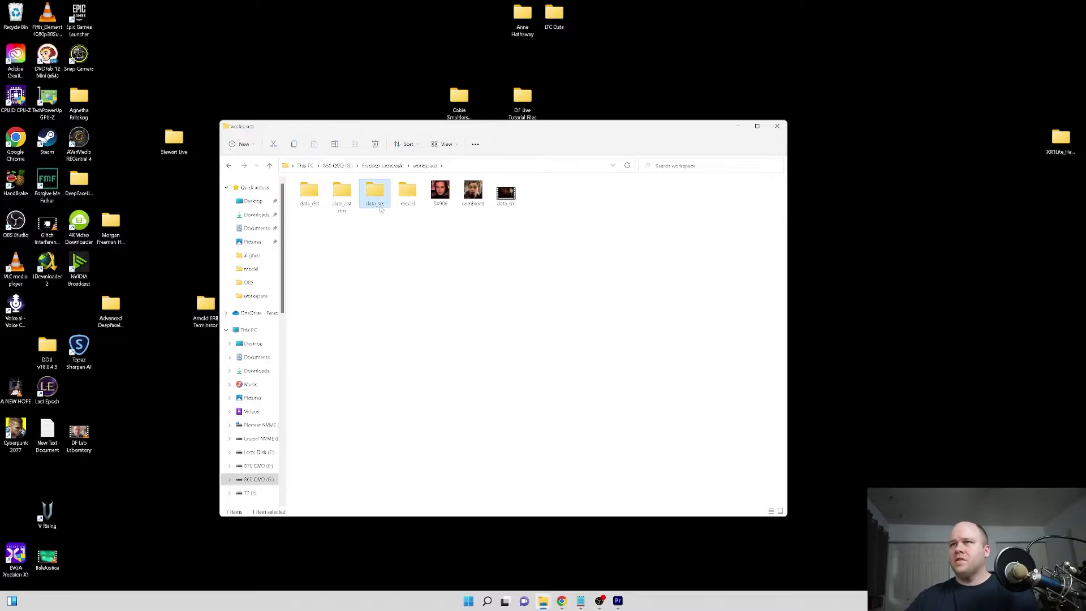
left_click(382, 208)
key("End")
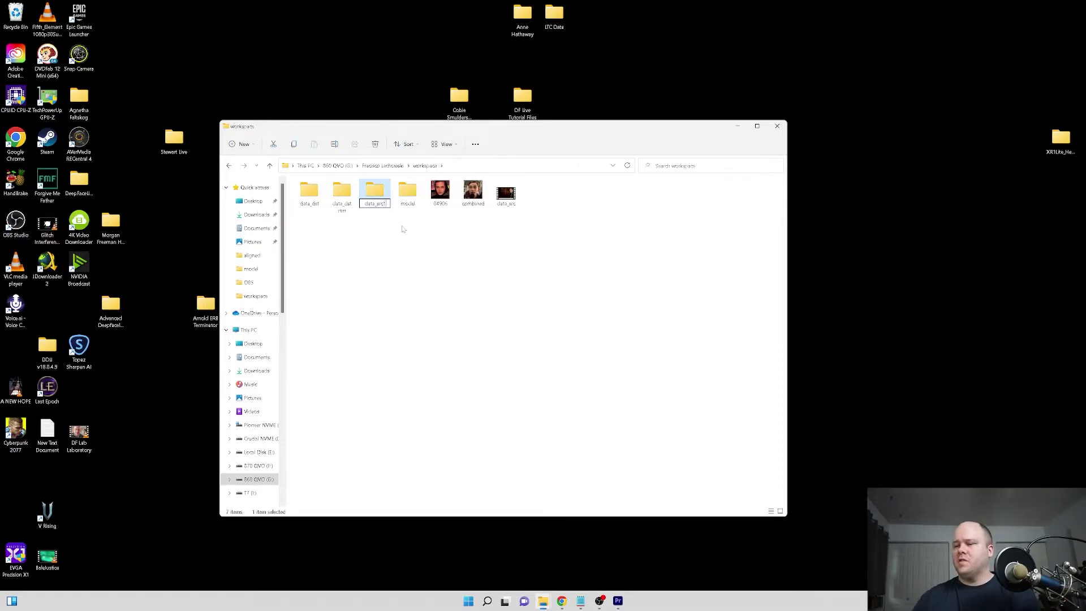
type("1")
key("Return")
Step: Create a new folder named data_src in the workspace folder
right_click(405, 232)
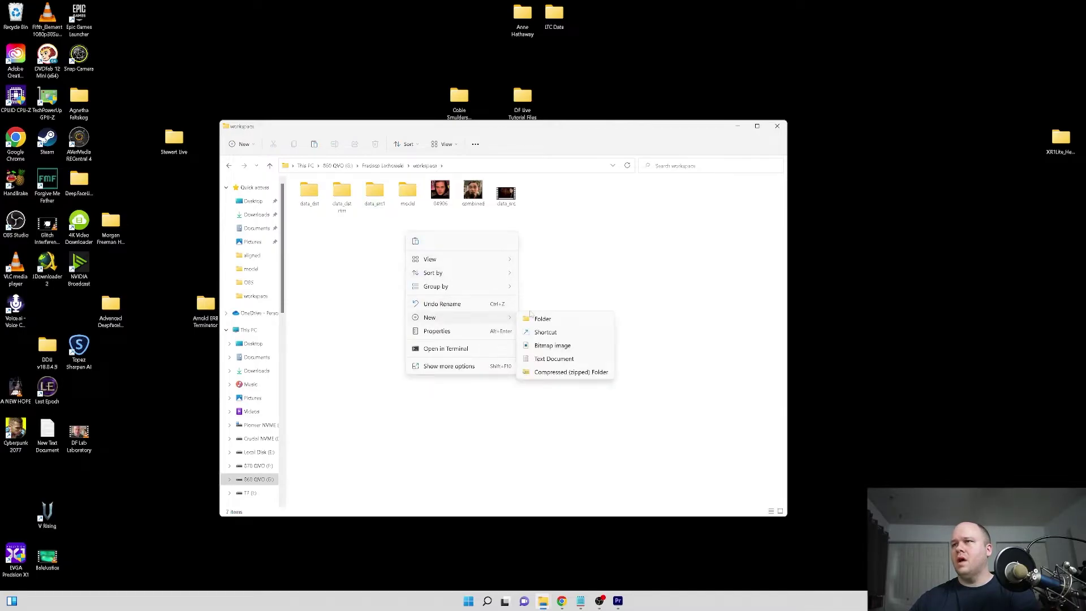
left_click(538, 318)
type("data")
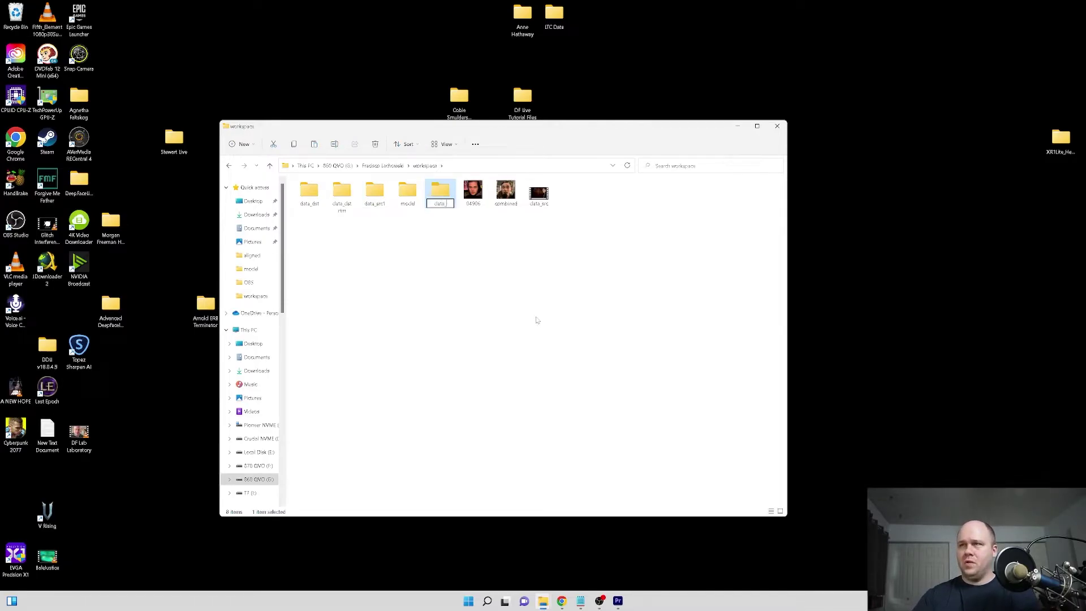
type("_src")
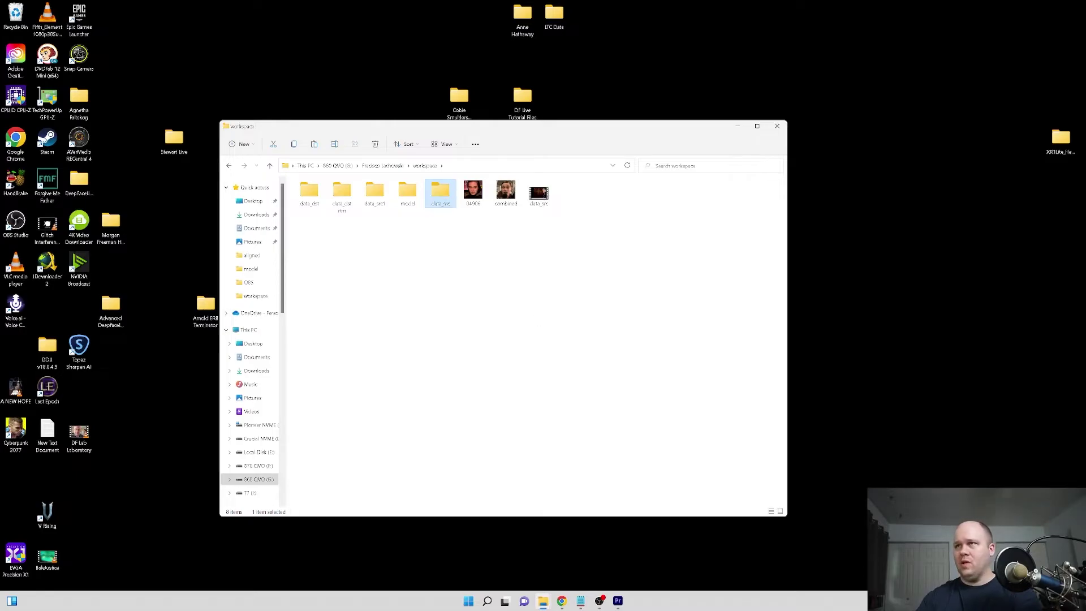
key("Return")
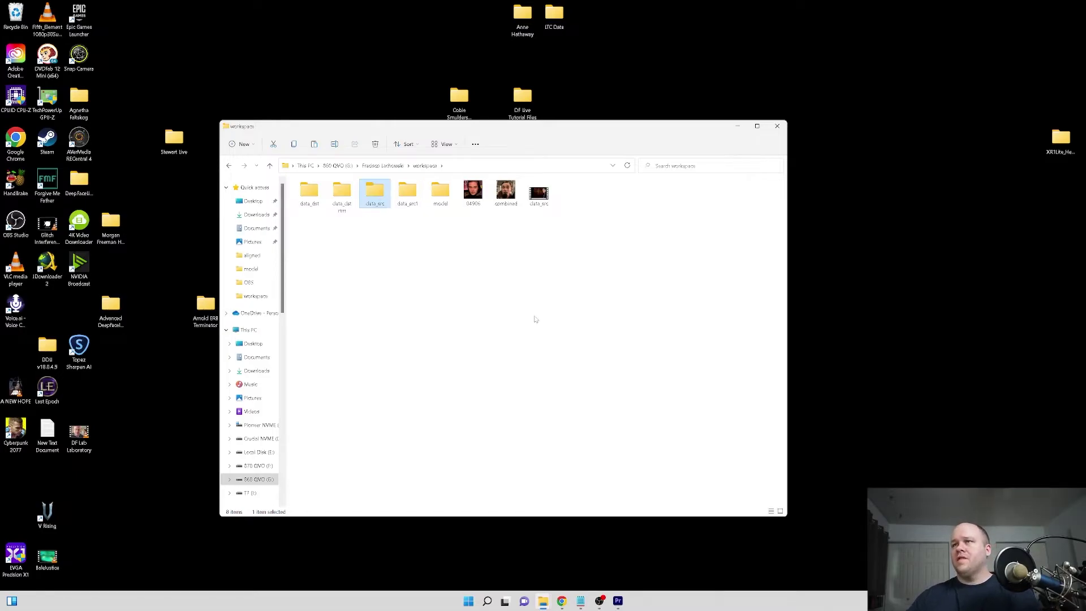
Step: Rename the original data_src video as data_src2 and the combined video as data_src
left_click(508, 199)
left_click(548, 208)
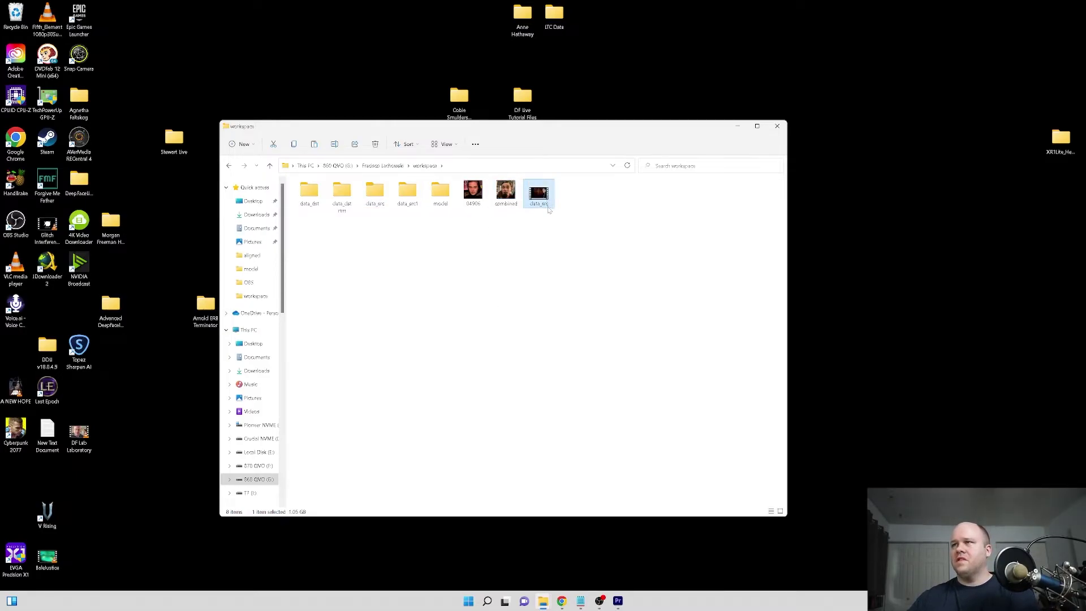
left_click(541, 204)
key("End")
type("2")
left_click(506, 193)
left_click(506, 203)
type("cata_dst")
key("Return")
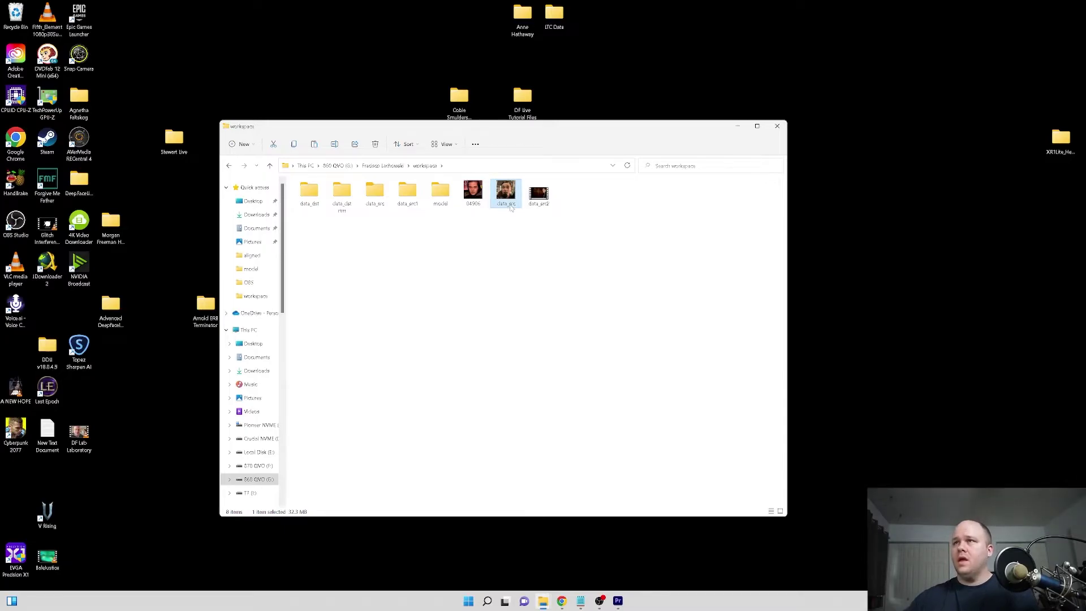
Step: From the workspace's parent folder, run "2) extract images from video data_src" with the default FPS of 0 and png output format
left_click(383, 165)
double_click(362, 236)
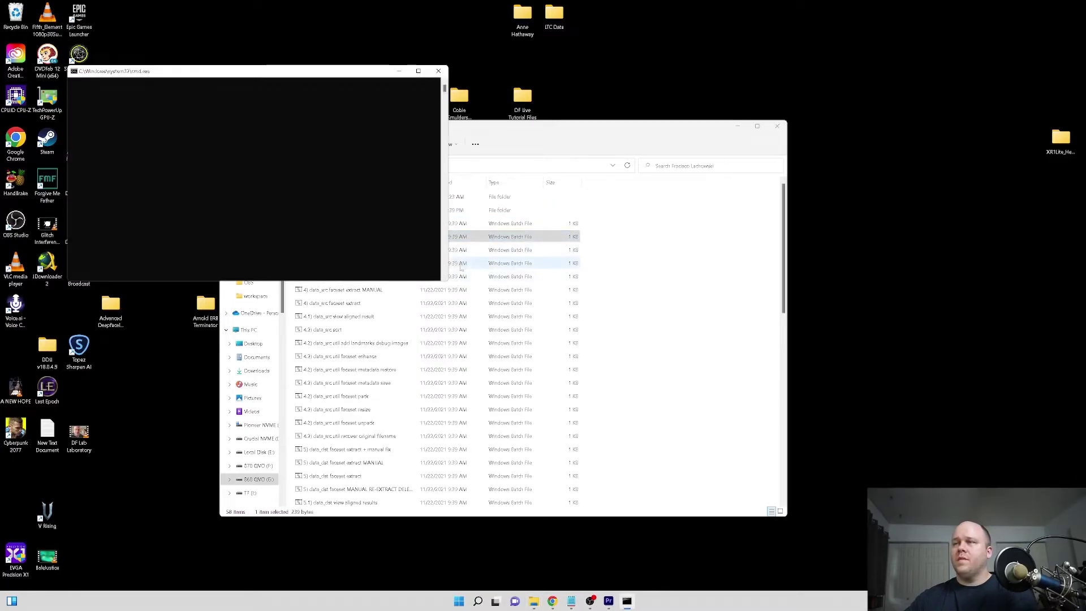
left_click(482, 163)
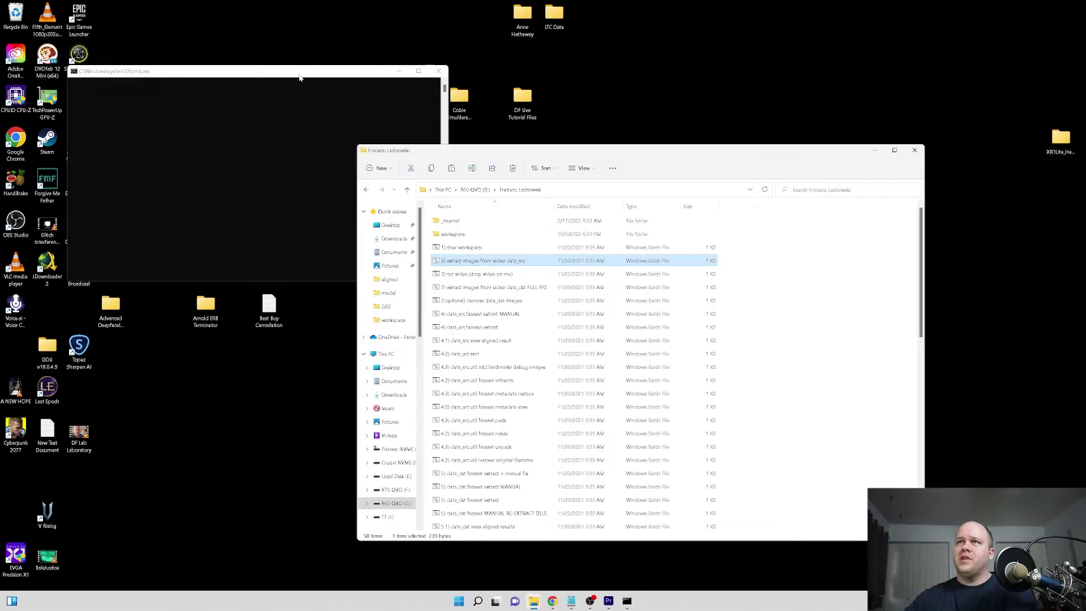
left_click(300, 77)
key("Return")
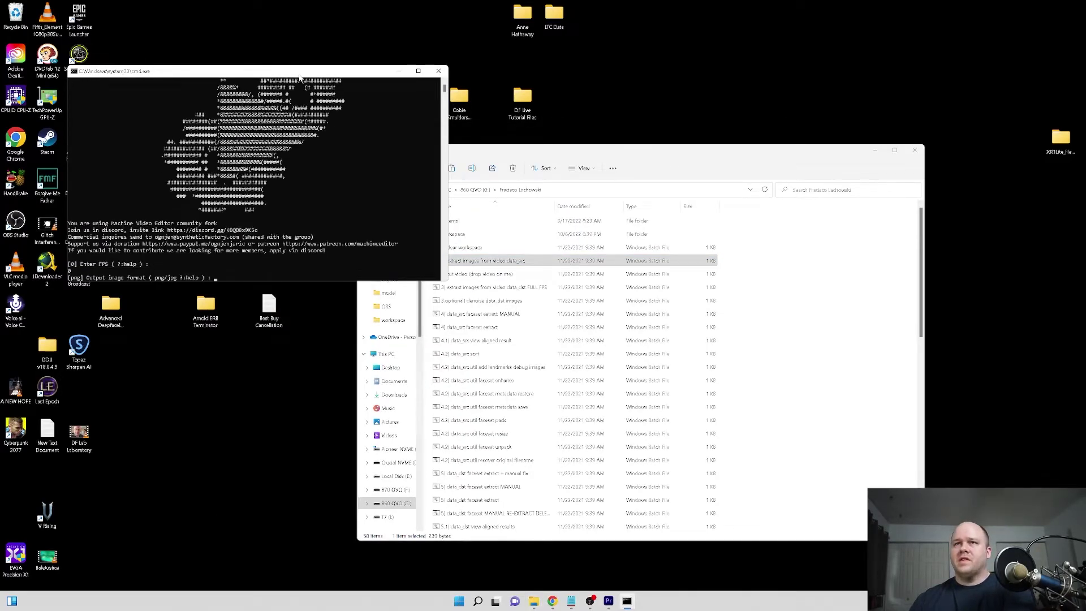
key("Return")
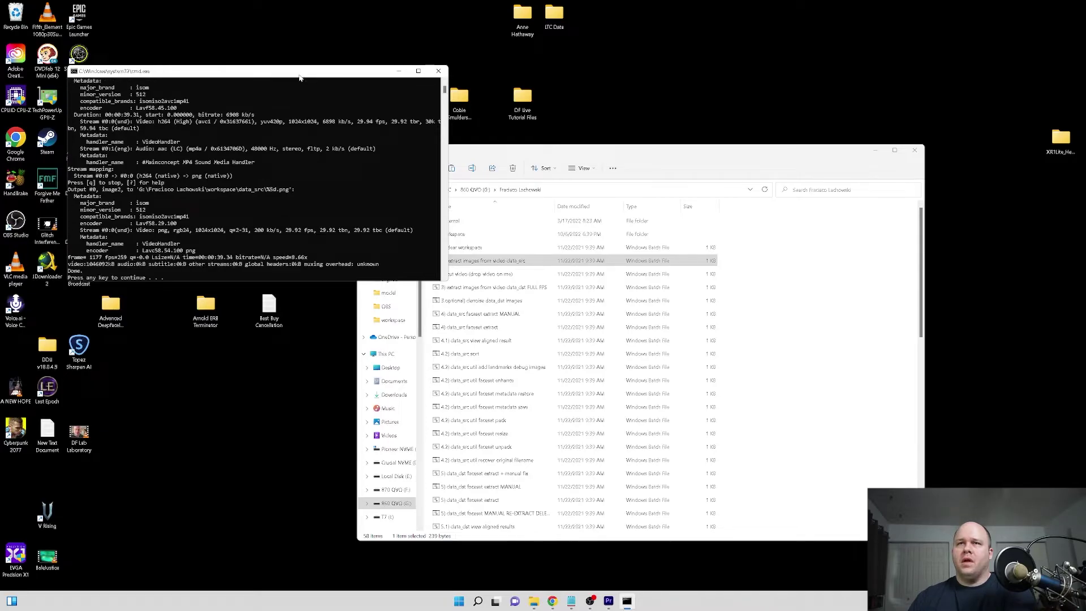
Step: Dismiss the finished extraction console and open the data_src folder inside the workspace folder
key("Return")
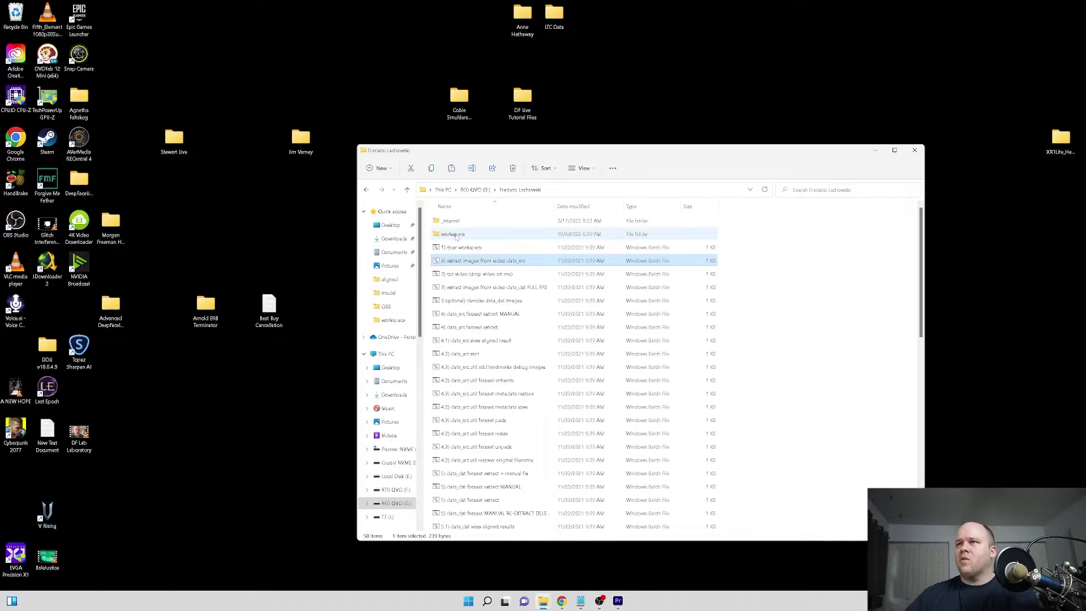
double_click(471, 234)
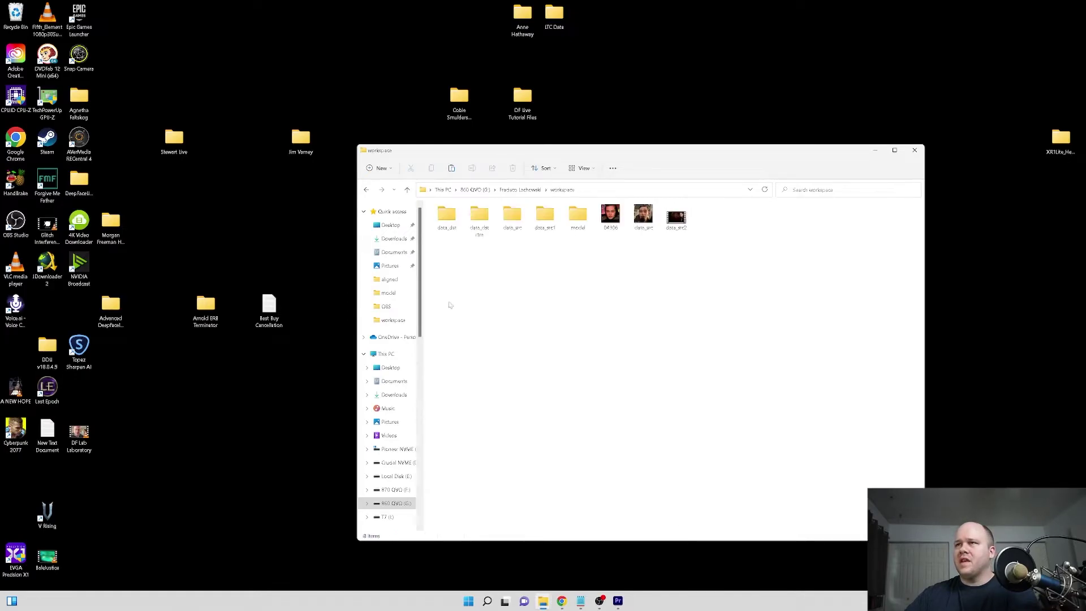
double_click(517, 231)
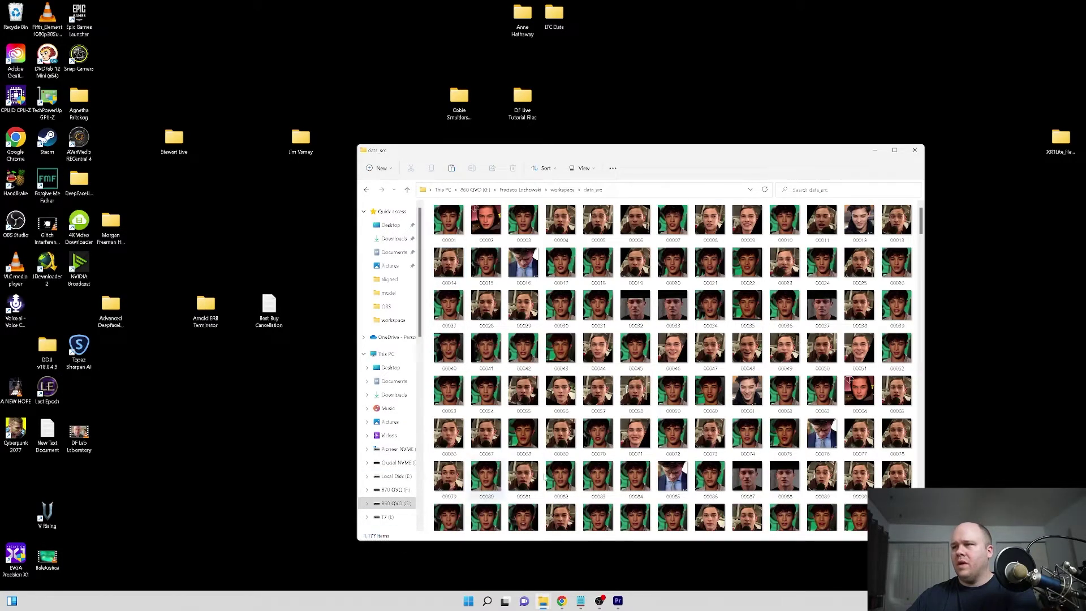
Step: Open frame 00020, browse the extracted frames through 00042, and inspect the face in 00042 up close before closing the viewer
double_click(673, 260)
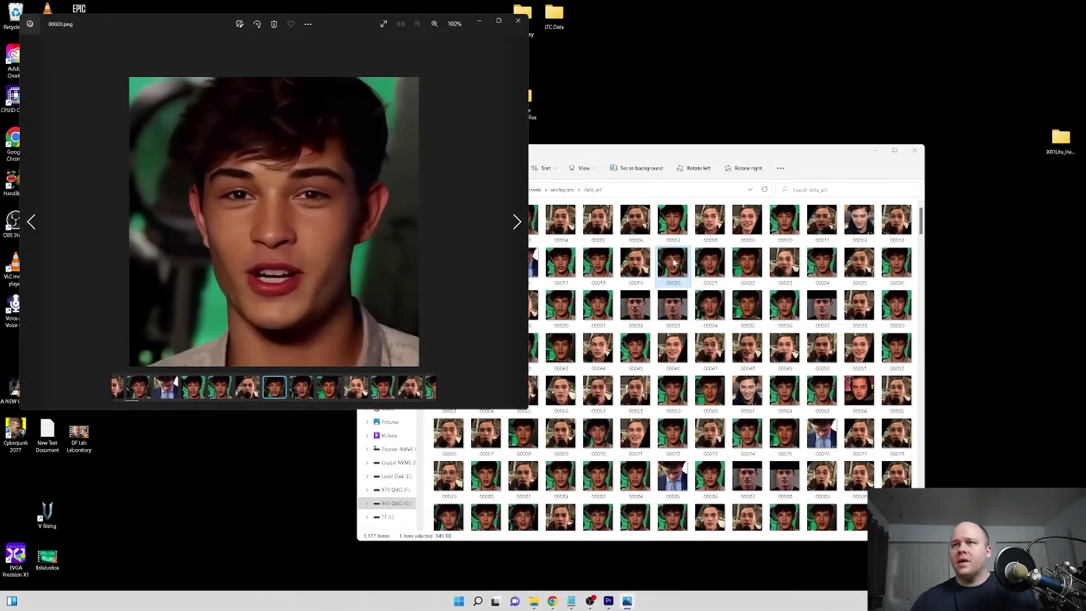
key("Right")
key("Right")
key("Right")
key("Right")
key("Right")
key("Right")
key("Right")
key("Right")
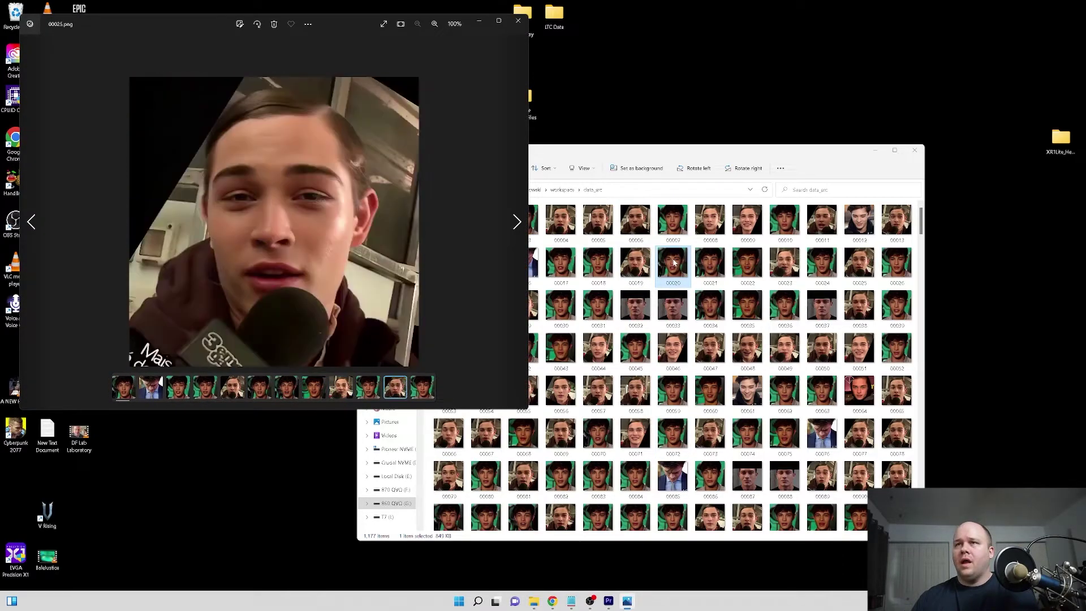
key("Right")
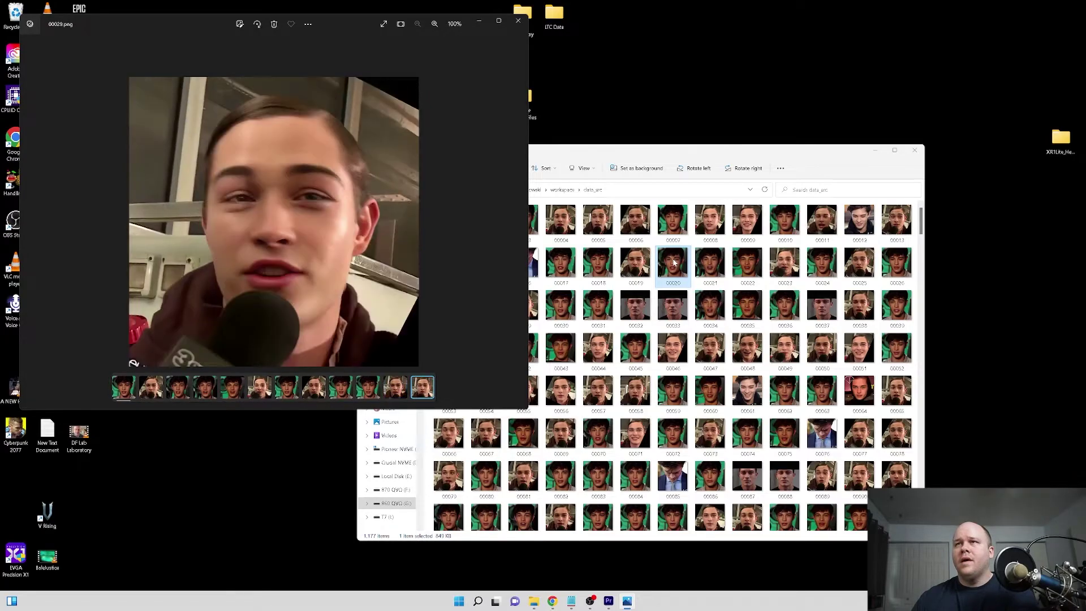
key("Right")
key("Left")
key("Right")
key("Right")
key("Right")
key("Right")
key("Right")
key("Right")
key("Right")
key("Right")
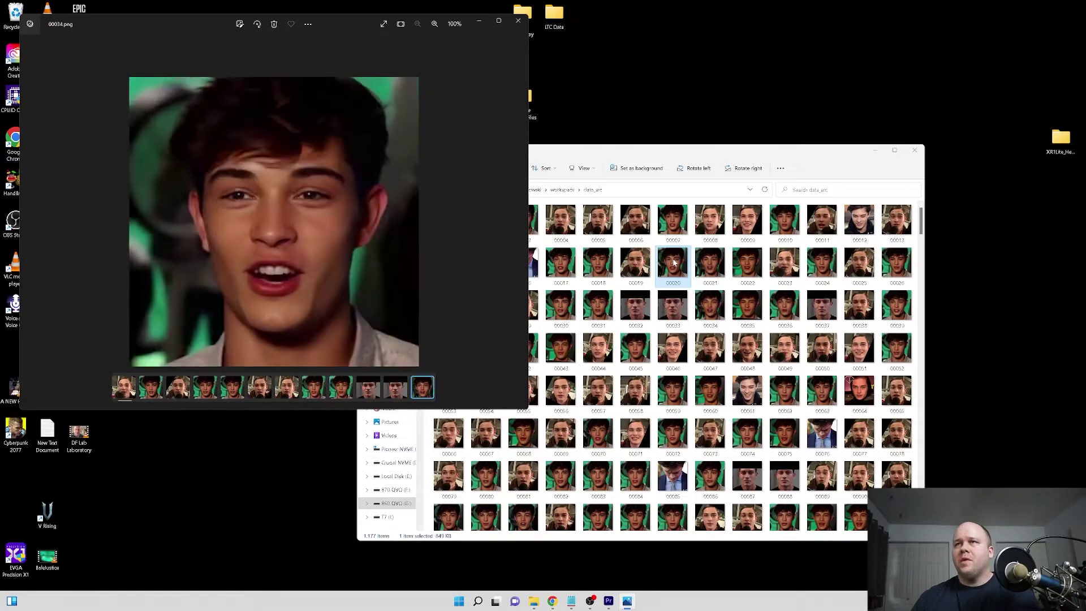
key("Right")
key("Right")
key("Right")
key("Right")
key("Right")
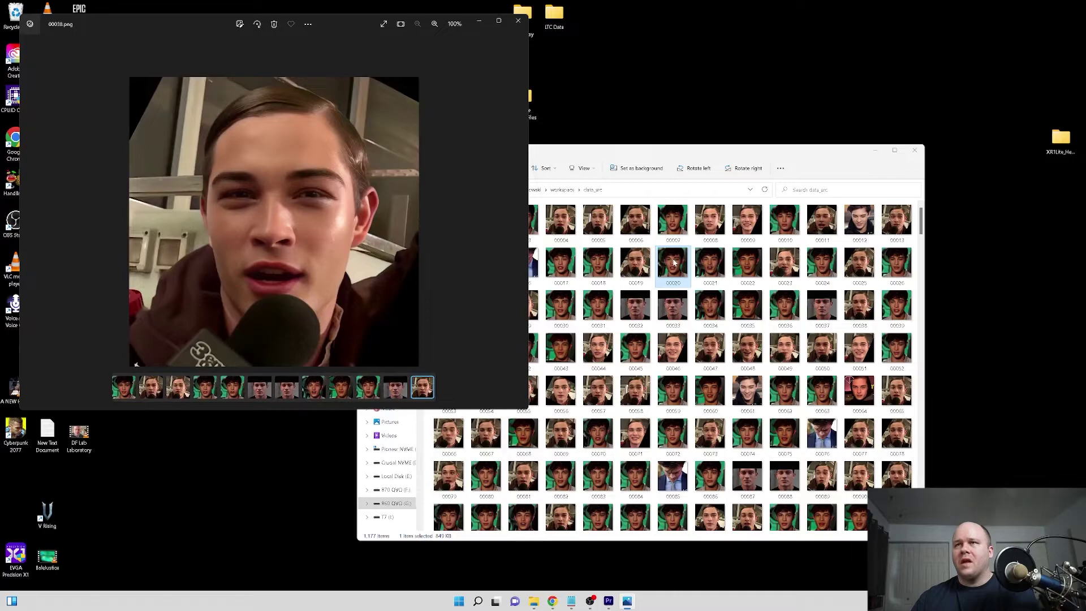
key("Right")
key("Left")
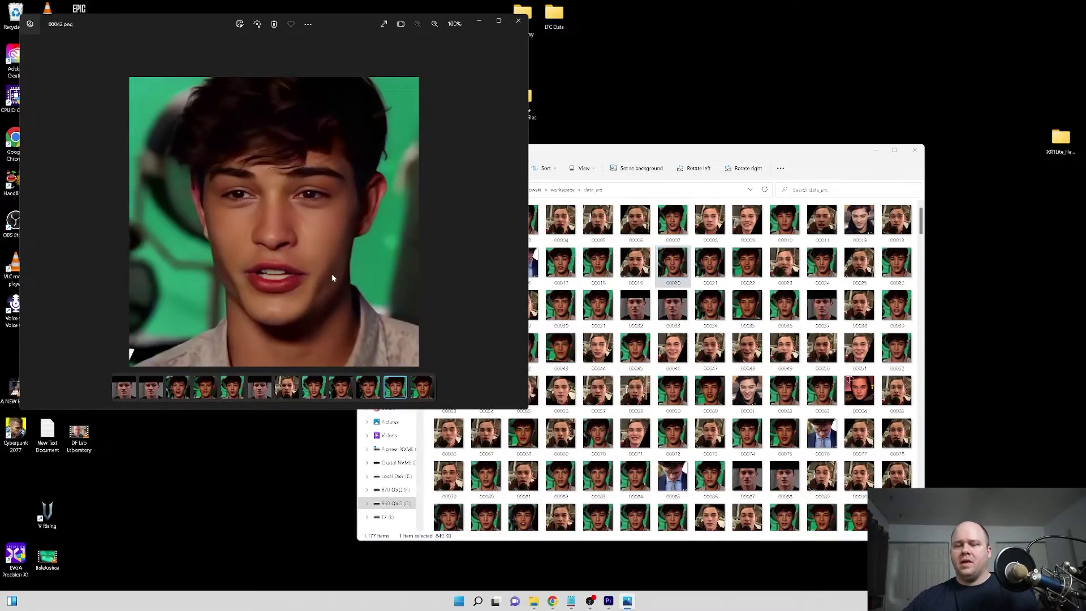
scroll(334, 281, "up", 5)
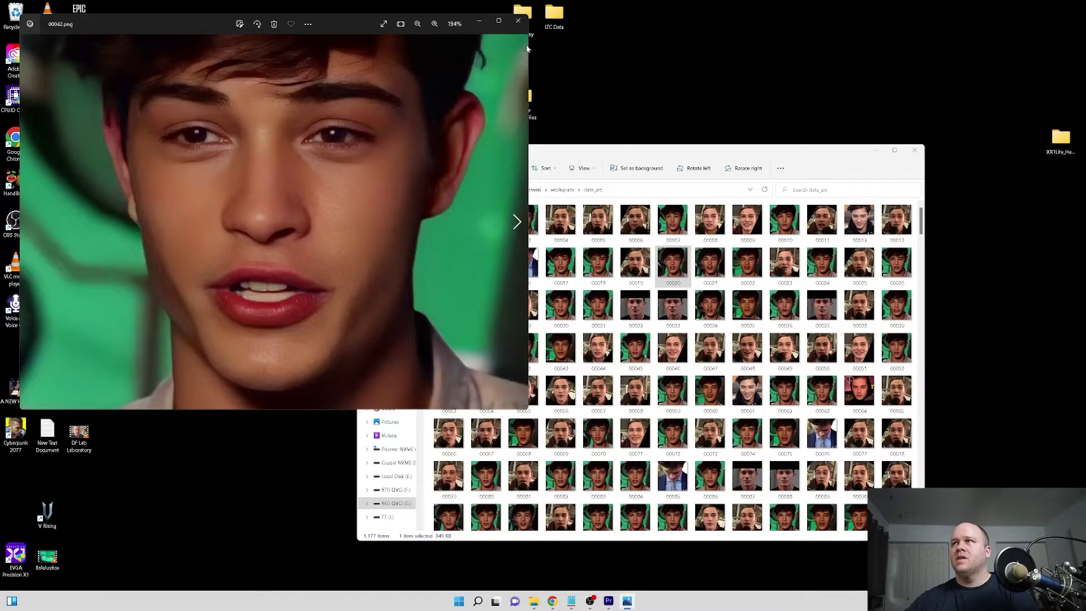
left_click(520, 26)
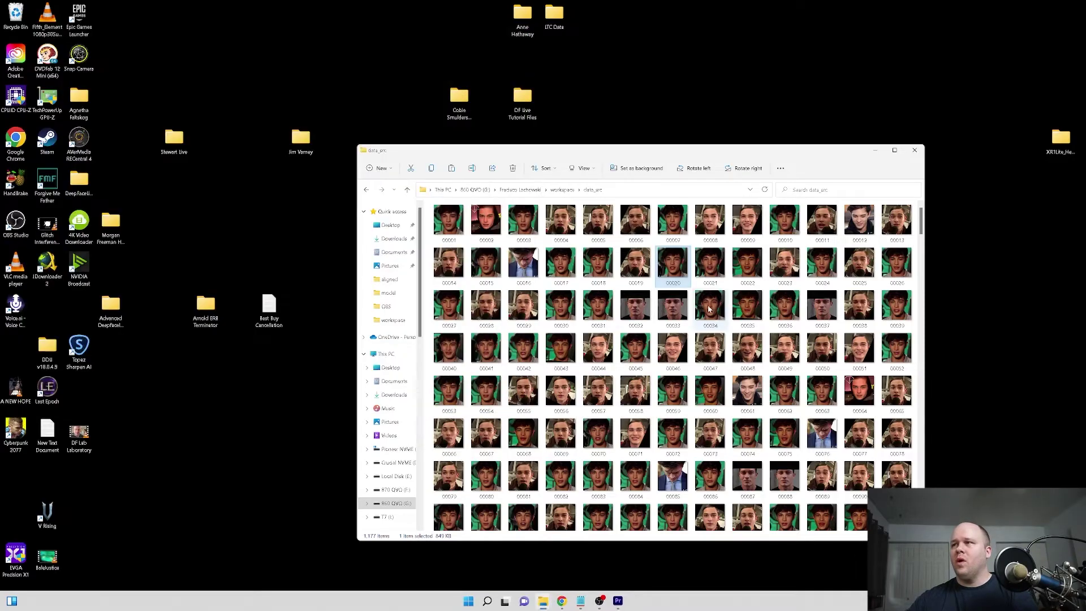
Step: Review the smiling frame 00046 and the frames following it up to 00050, and close the image viewer
double_click(674, 348)
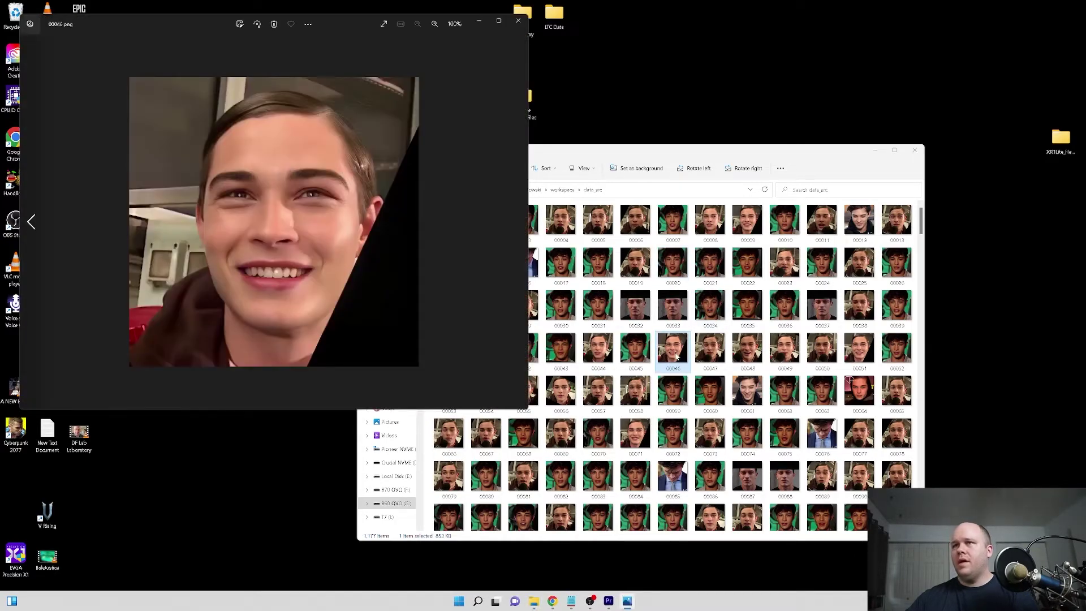
key("Right")
key("Right")
key("Right")
key("Right")
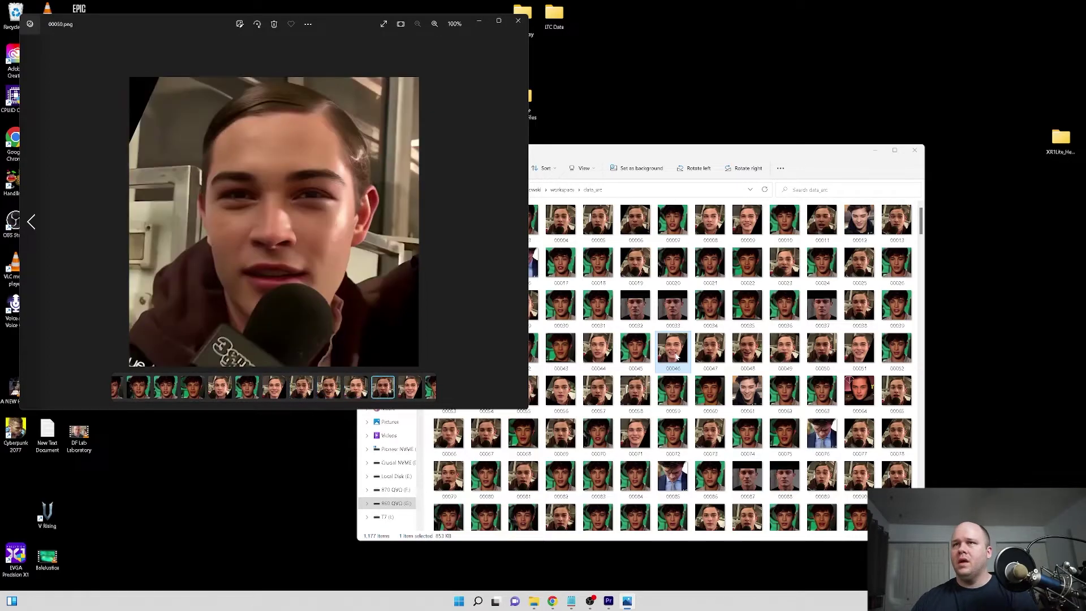
key("Left")
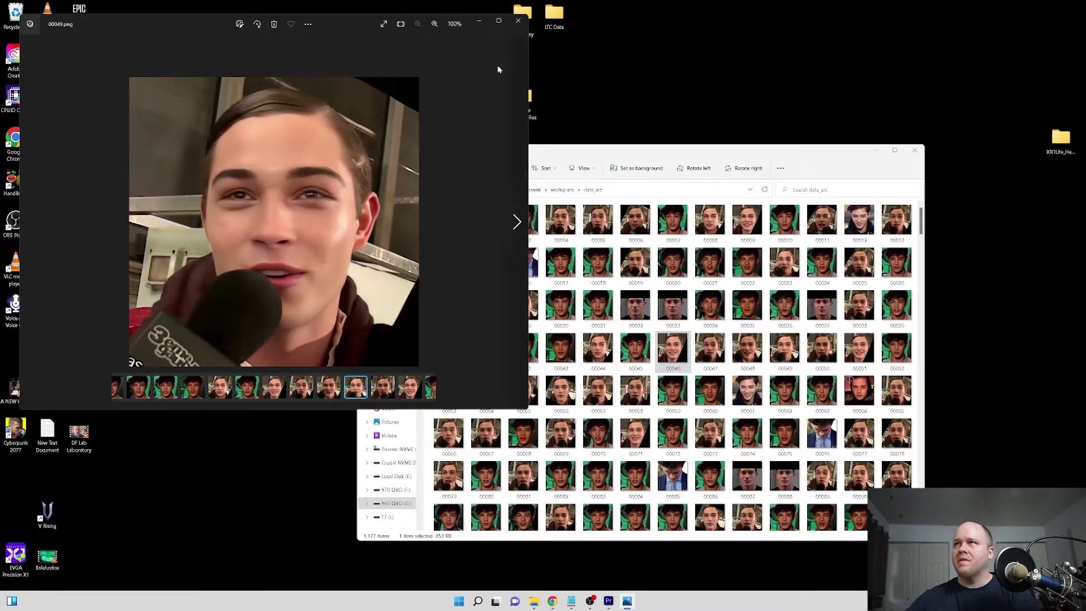
left_click(518, 21)
Step: Open frame 00181 from further down the data_src folder and examine the mouth and teeth detail up close
scroll(695, 409, "down", 2)
scroll(695, 408, "down", 3)
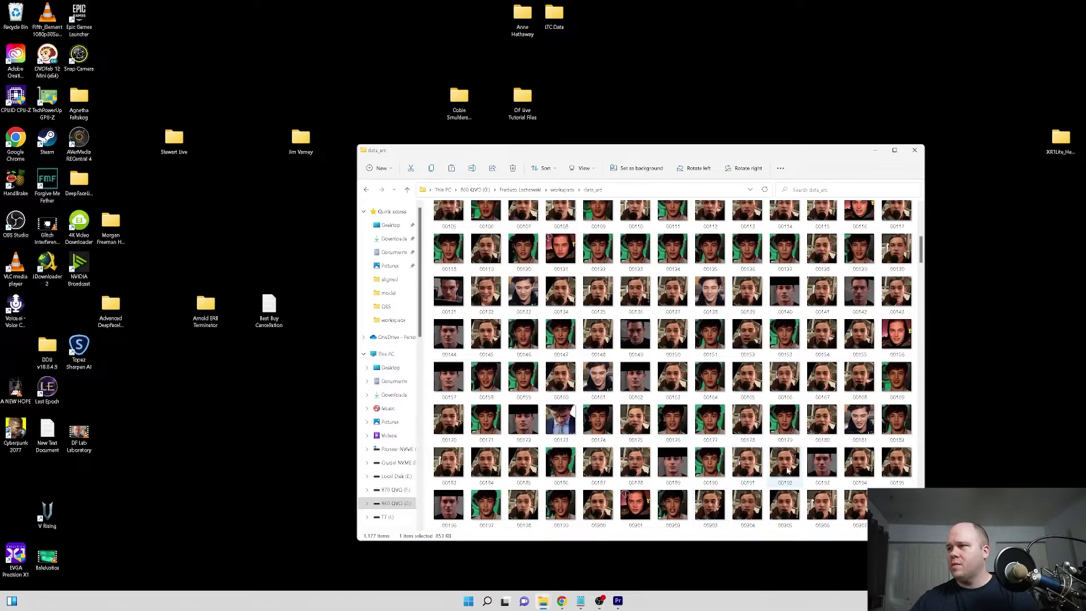
double_click(861, 431)
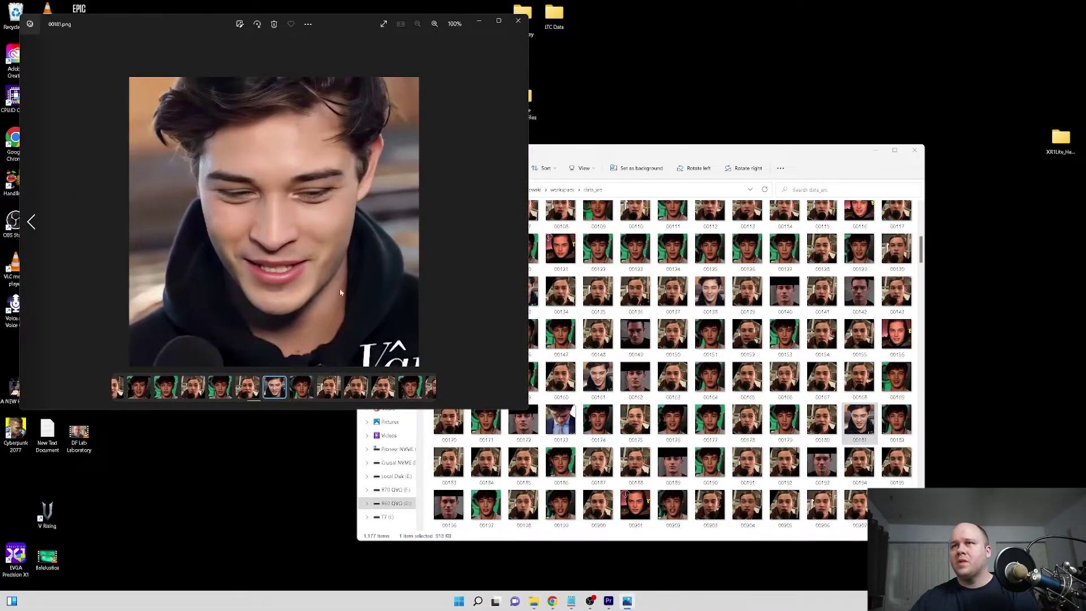
scroll(295, 296, "up", 5)
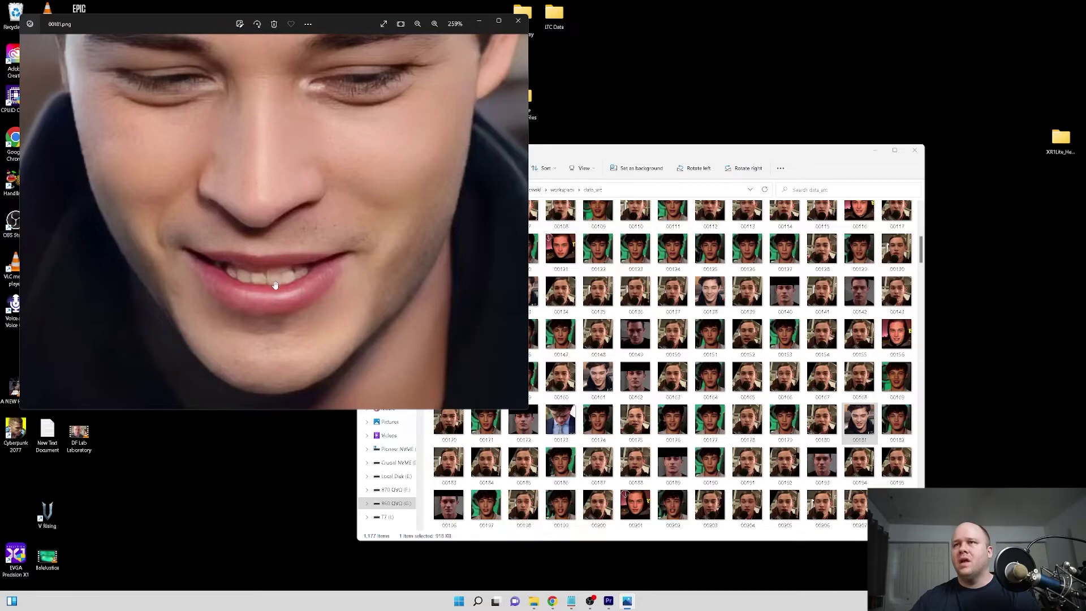
scroll(278, 287, "down", 5)
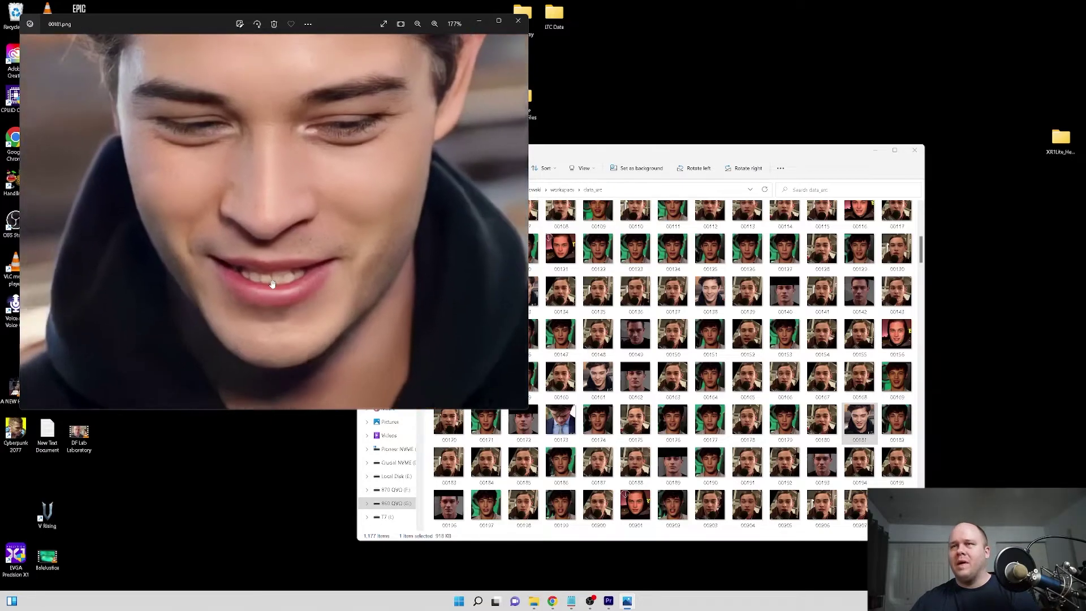
scroll(278, 292, "down", 1)
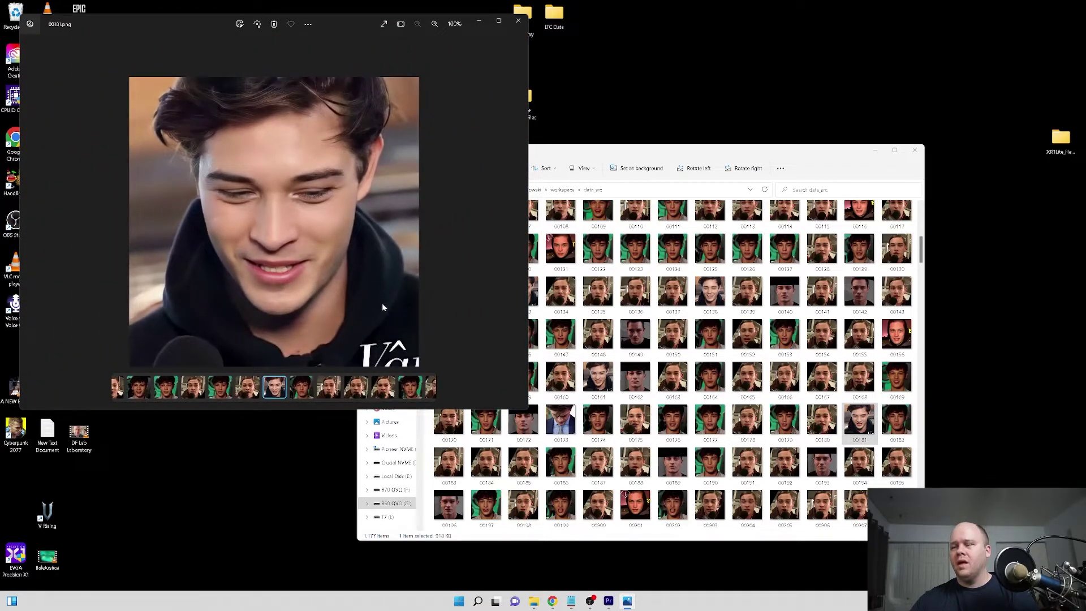
Step: Browse the frames after 00181 through 00210 to check the enhancement quality across different faces and lighting
key("Right")
key("Right")
key("Right")
key("Right")
key("Right")
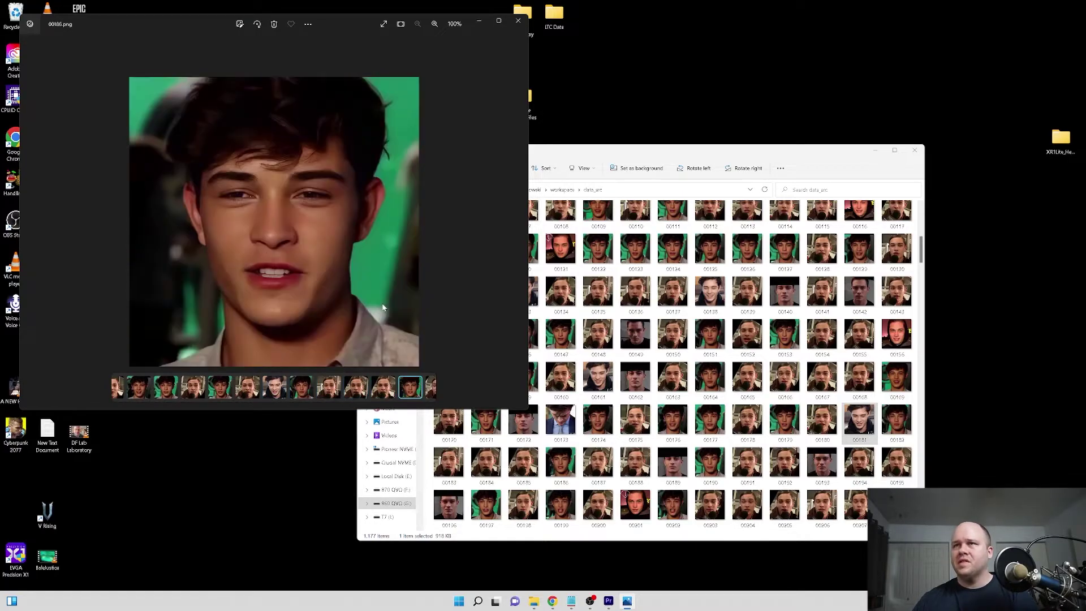
key("Right")
key("Right")
key("Right")
key("Right")
key("Left")
key("Right")
key("Right")
key("Right")
key("Right")
key("Right")
key("Right")
key("Right")
key("Right")
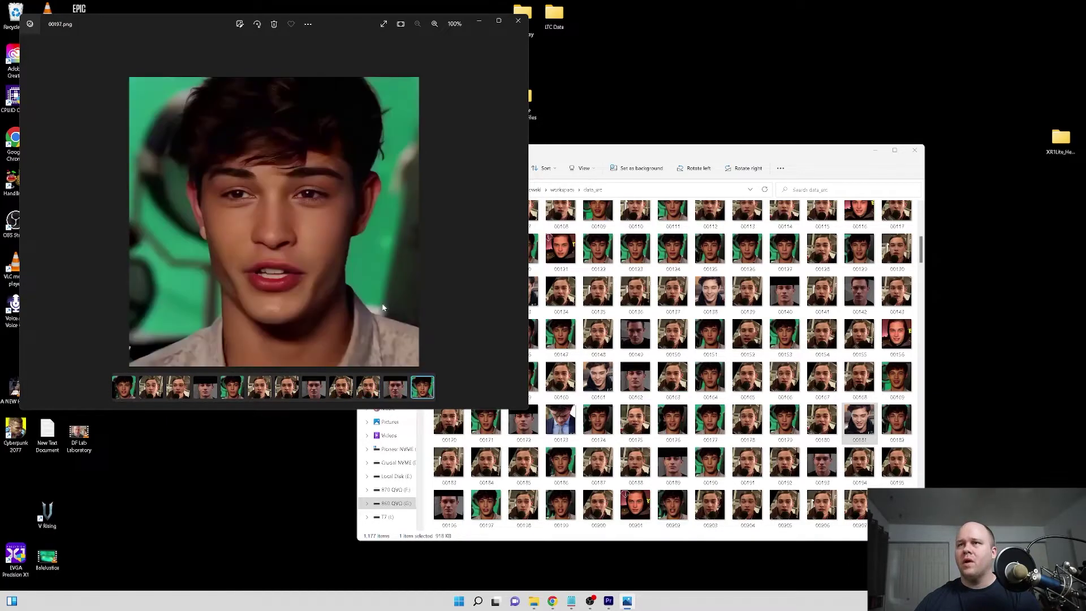
key("Right")
key("Right")
key("Right")
key("Right")
key("Right")
key("Right")
key("Right")
key("Right")
key("Right")
key("Right")
key("Right")
key("Right")
key("Right")
key("Right")
key("Left")
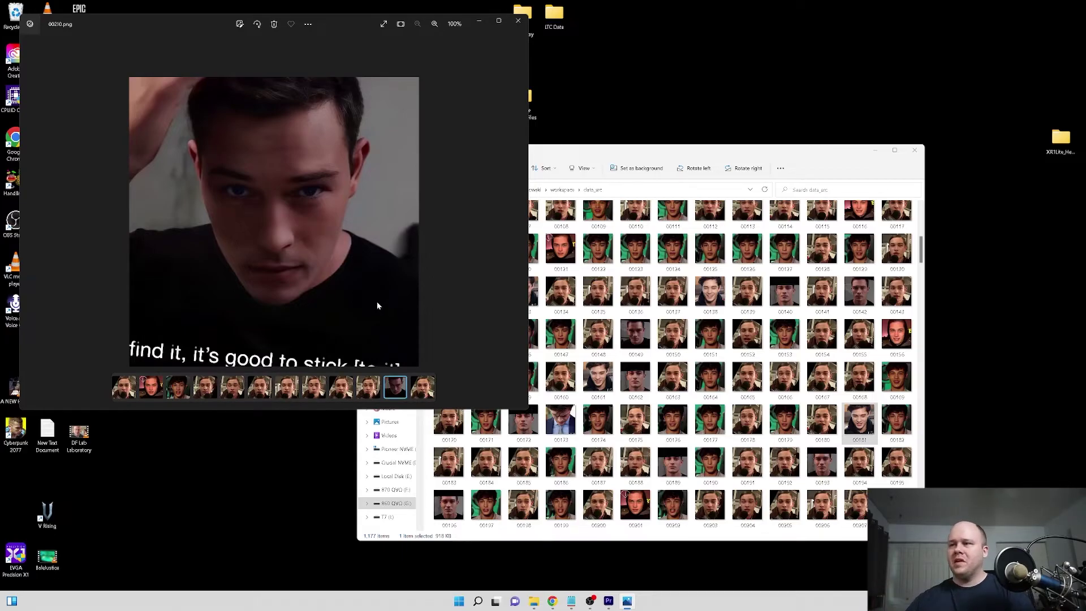
Step: Switch to Remini Web in Chrome, return to its home page, and view the account's subscription plan details
left_click(552, 601)
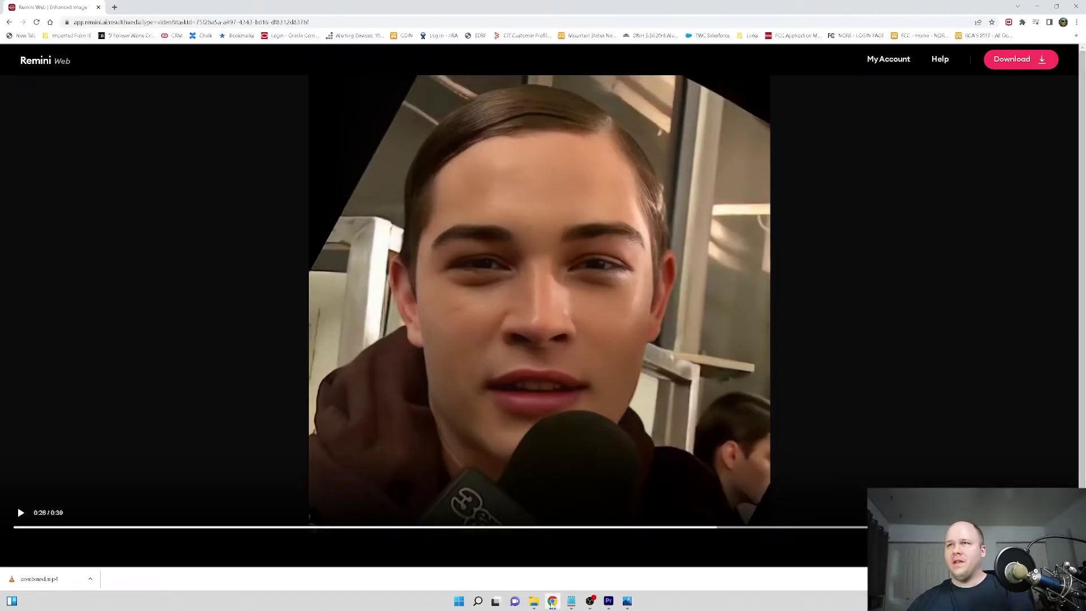
left_click(28, 57)
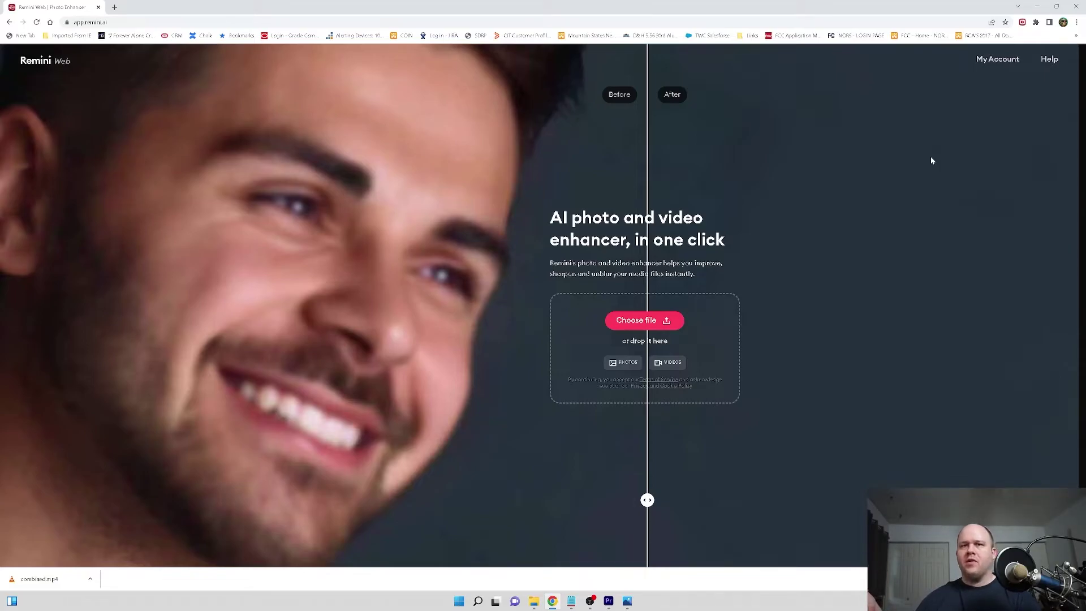
left_click(983, 69)
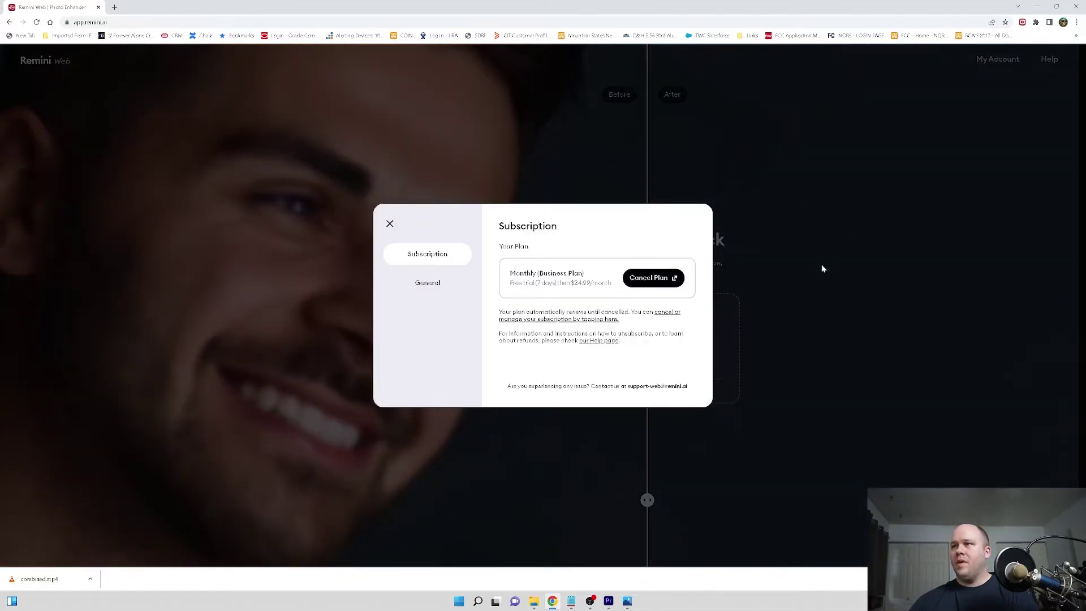